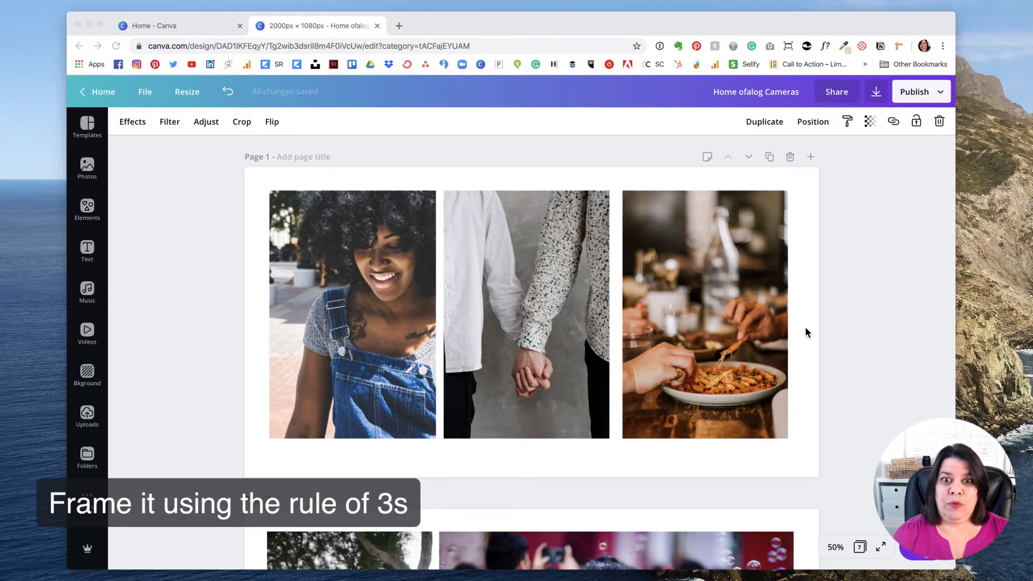
Crop the page 1 photo of the woman in overalls, shifting it slightly left and down within its frame, and apply the crop.
scroll(805, 332, "down", 1)
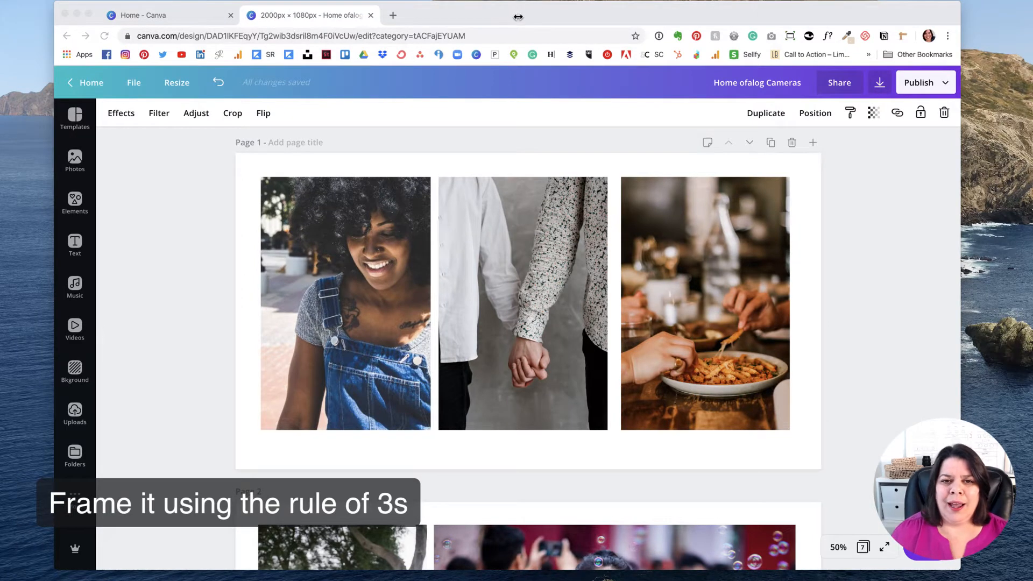
left_click(518, 17)
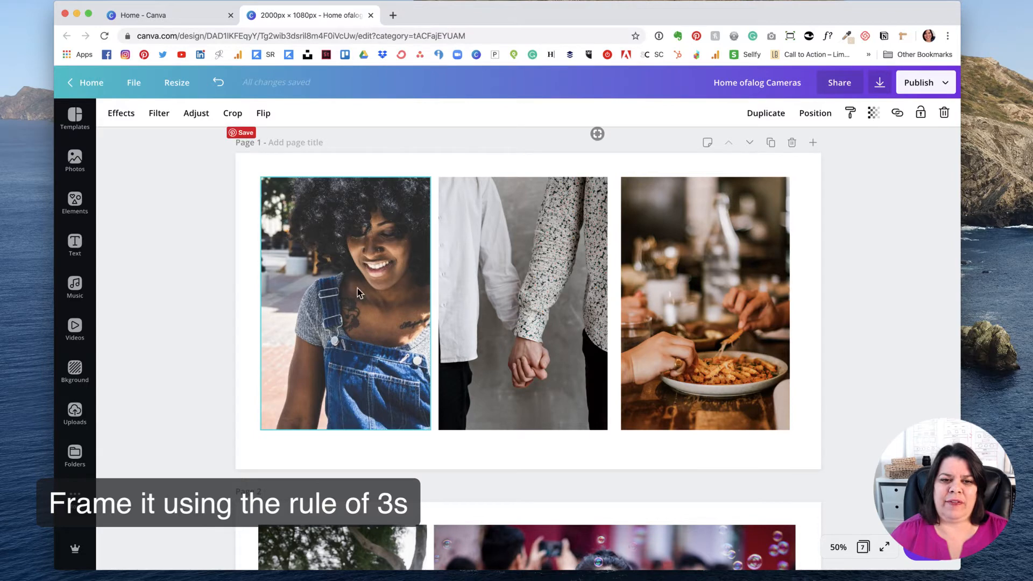
left_click(343, 247)
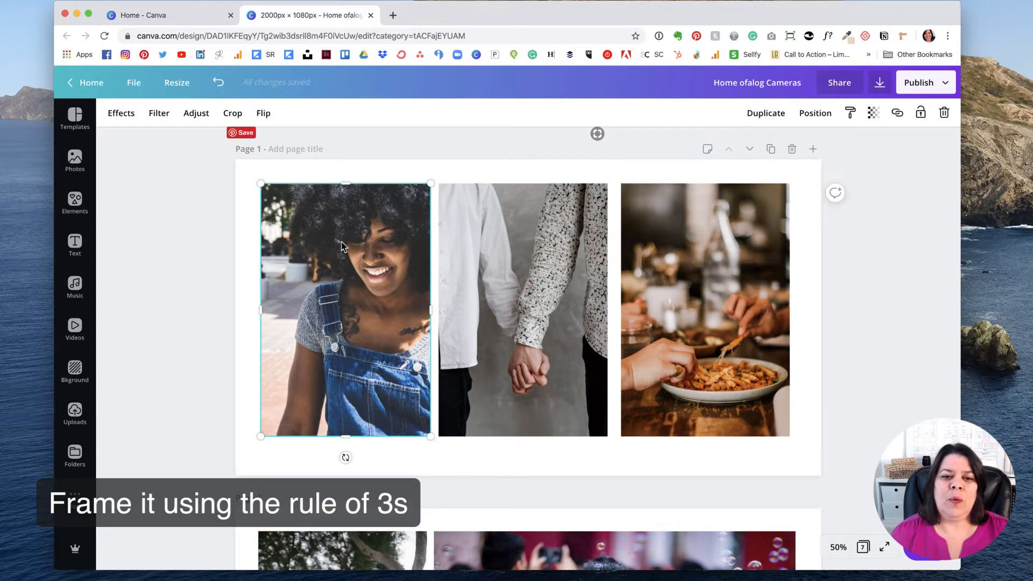
double_click(340, 280)
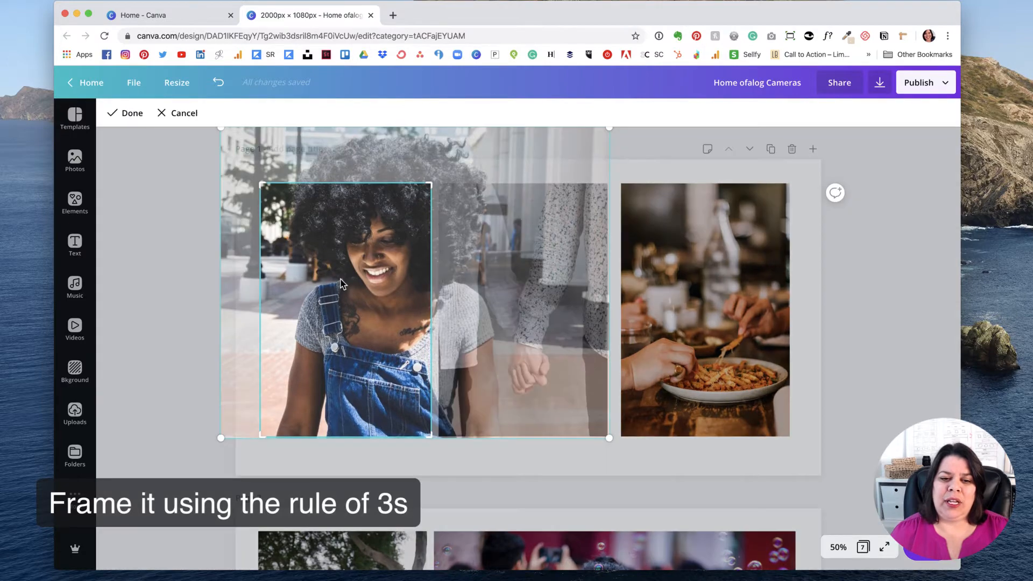
left_click_drag(340, 283, 331, 263)
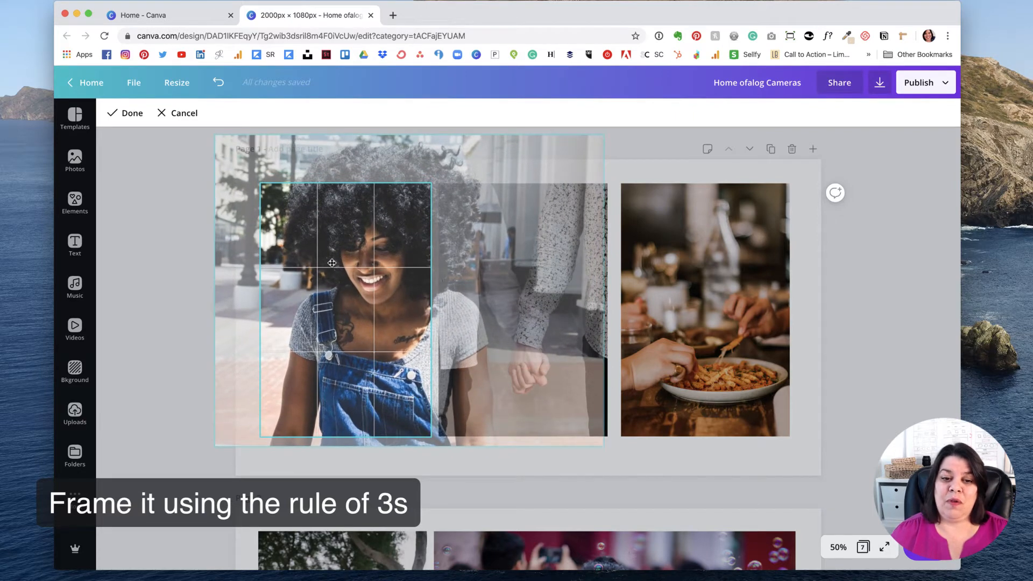
left_click_drag(332, 263, 332, 264)
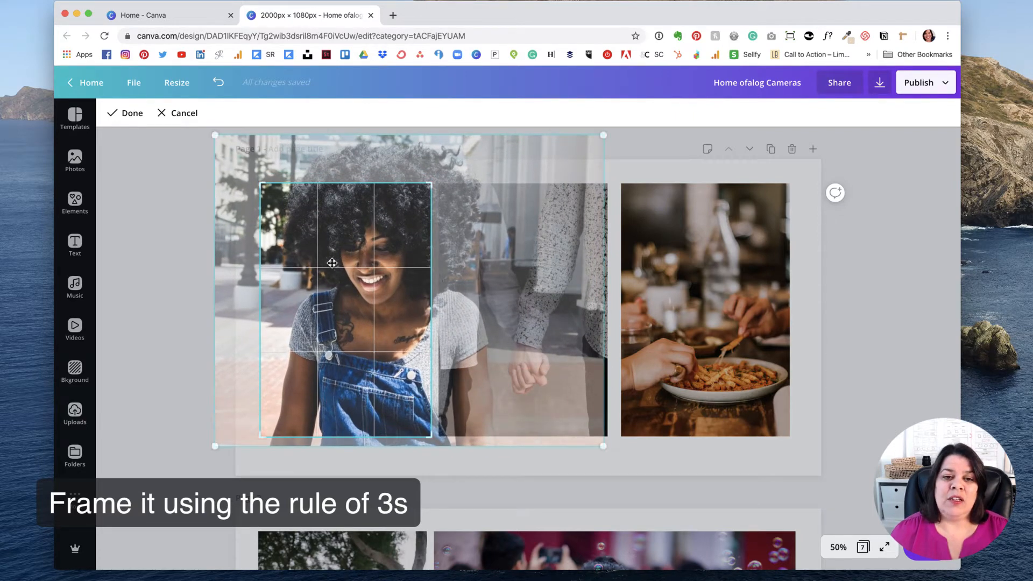
left_click(131, 113)
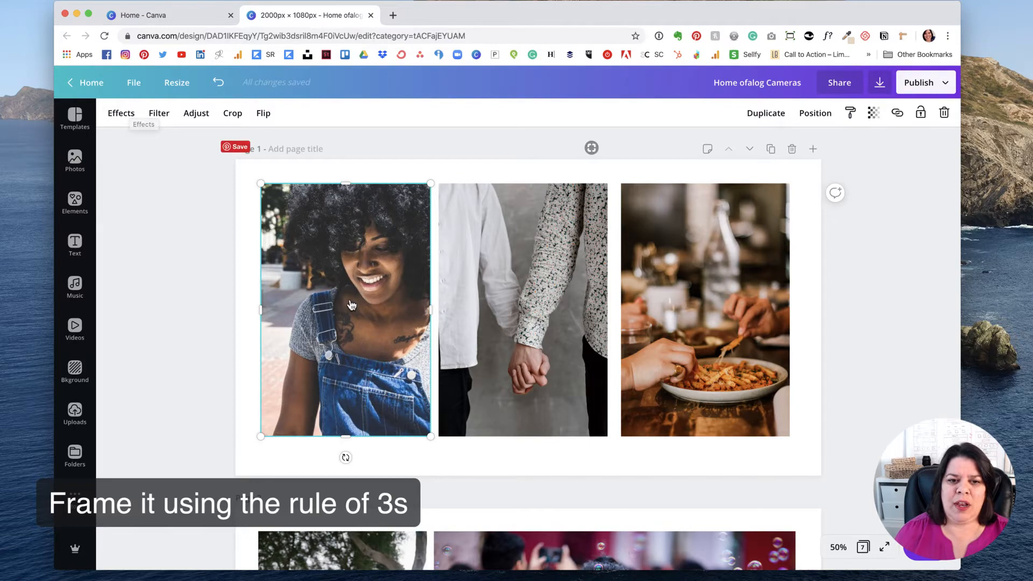
Recrop the woman's photo so her face sits lower and near the horizontal centre of the frame.
double_click(345, 329)
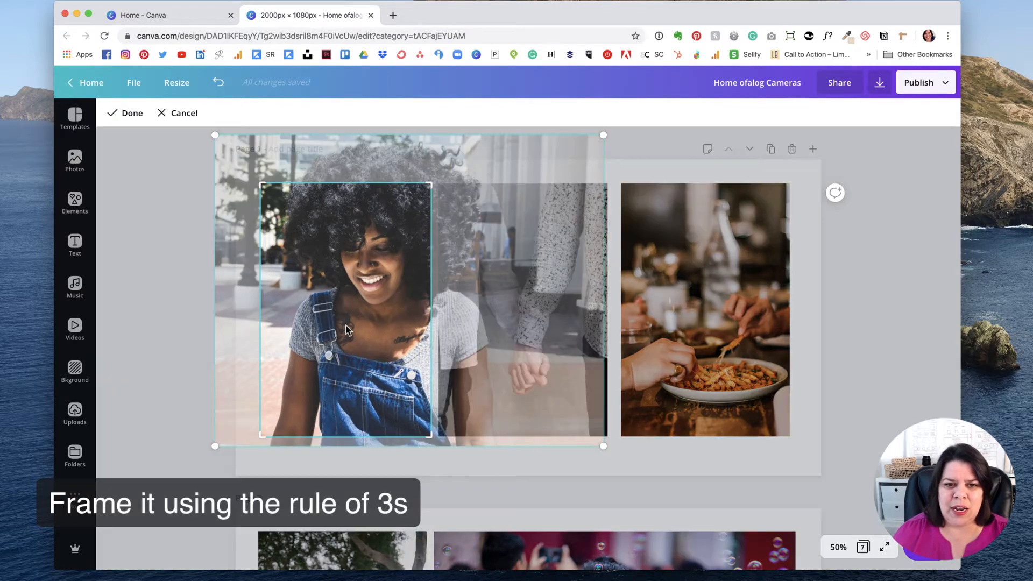
left_click_drag(361, 299, 322, 287)
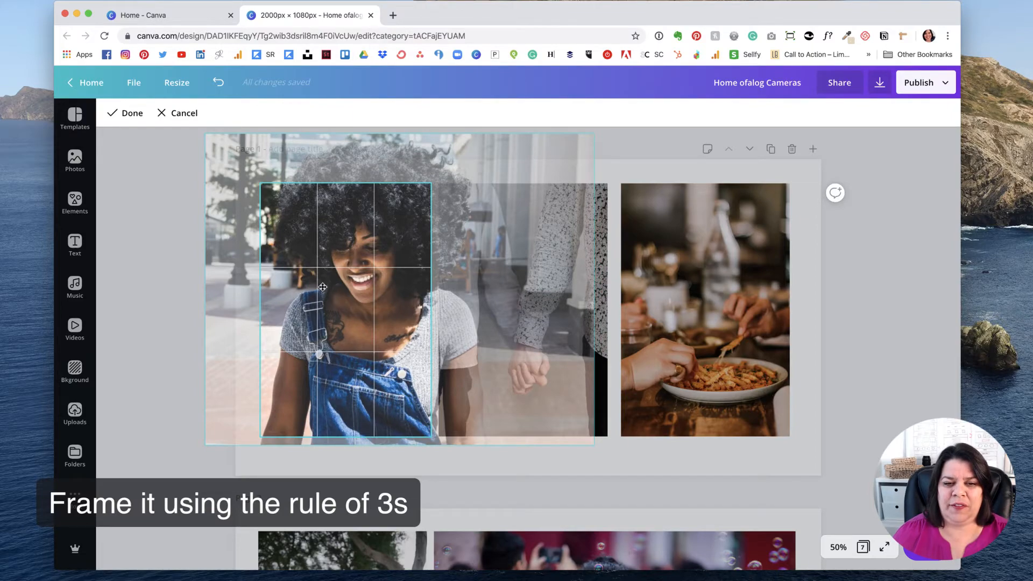
left_click_drag(322, 286, 308, 324)
left_click(146, 253)
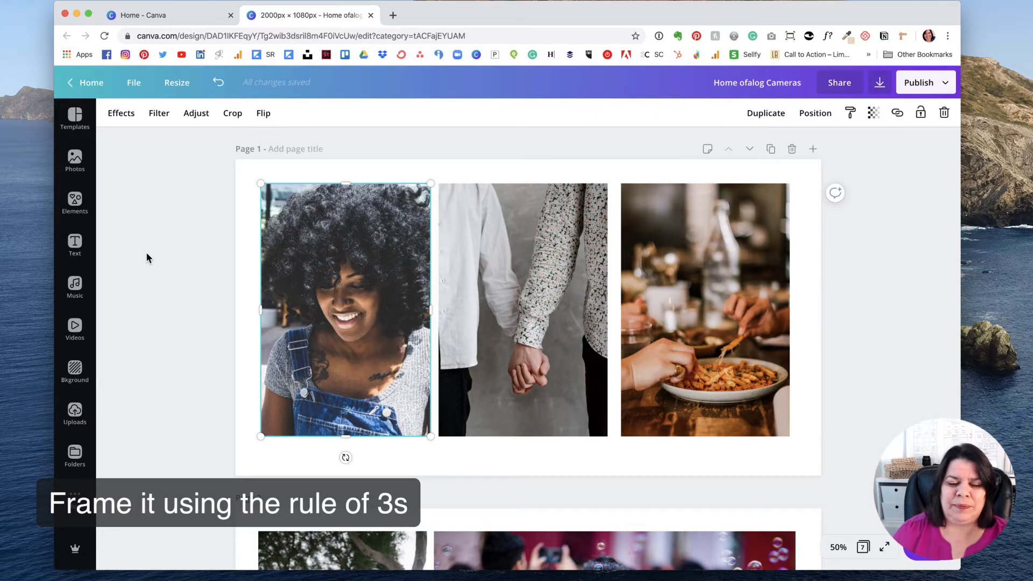
Reposition the woman's photo inside its crop so her face falls on the upper-right rule-of-thirds intersection, and apply the crop.
double_click(344, 287)
left_click_drag(350, 326, 352, 295)
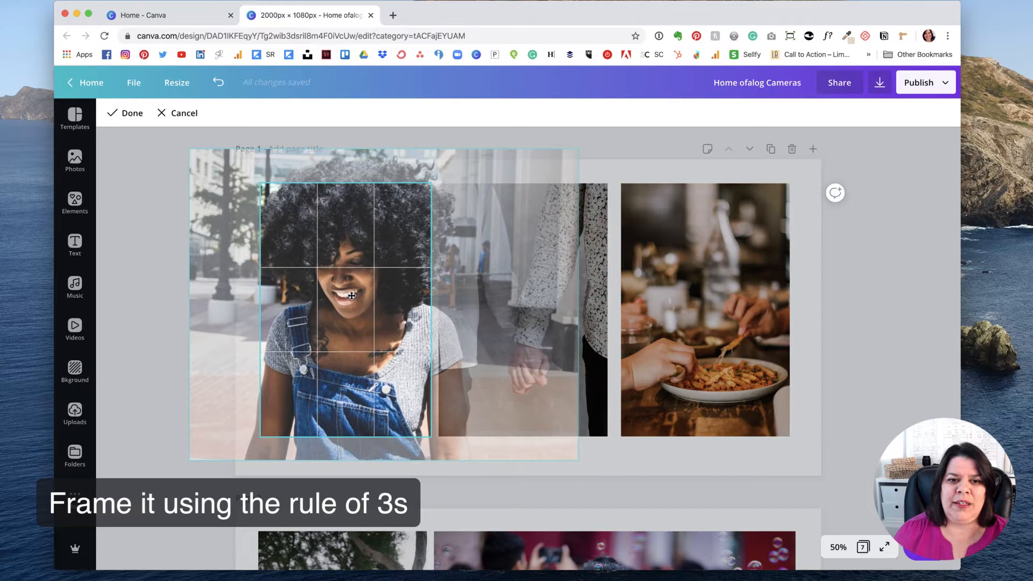
left_click_drag(351, 295, 383, 275)
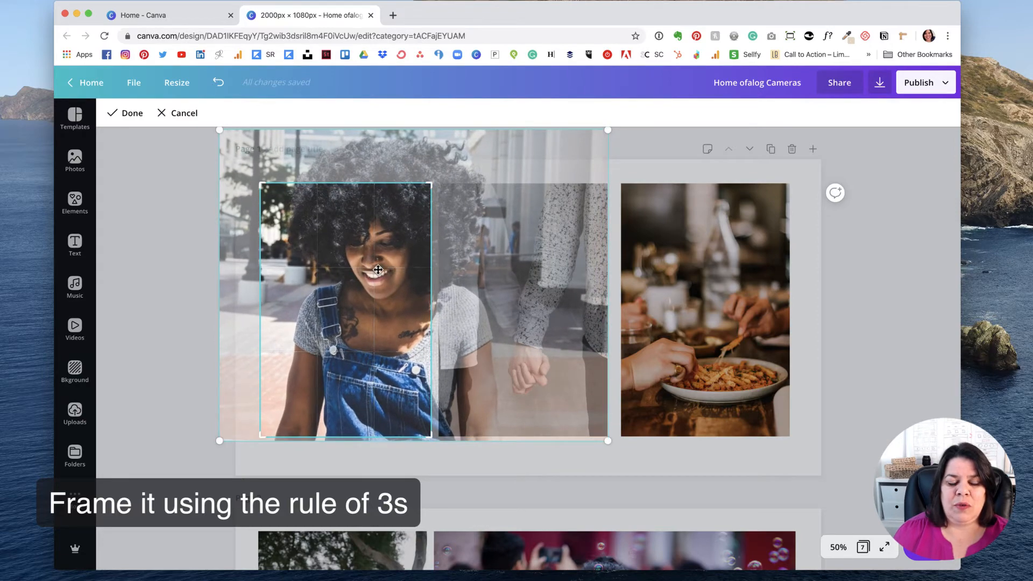
mouse_move(372, 275)
left_mouse_down()
mouse_move(374, 267)
mouse_move(360, 353)
mouse_move(322, 351)
mouse_move(315, 268)
mouse_move(365, 268)
left_mouse_up()
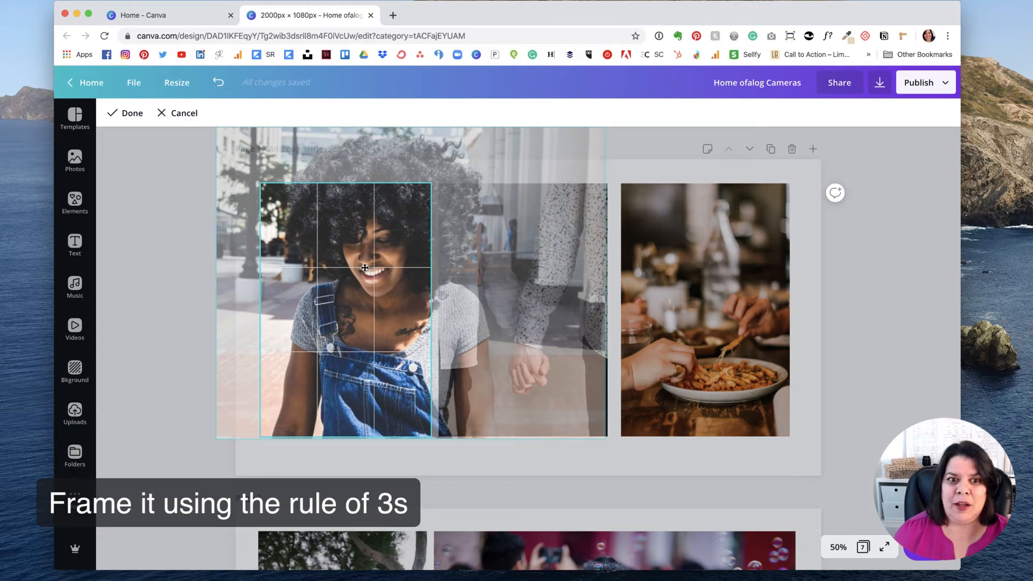
mouse_move(364, 268)
left_mouse_down()
mouse_move(345, 253)
mouse_move(353, 280)
mouse_move(365, 268)
left_mouse_up()
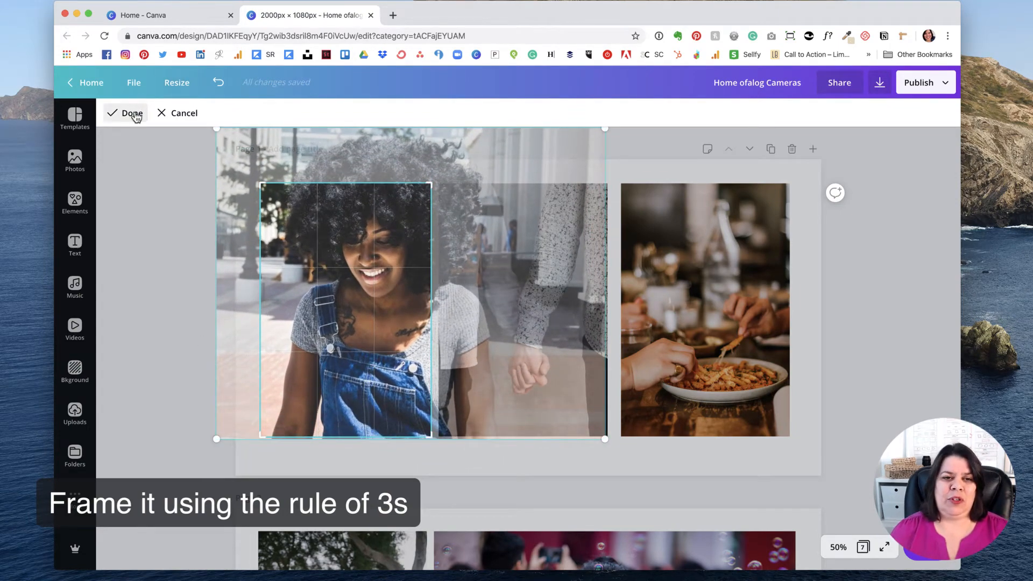
left_click(133, 113)
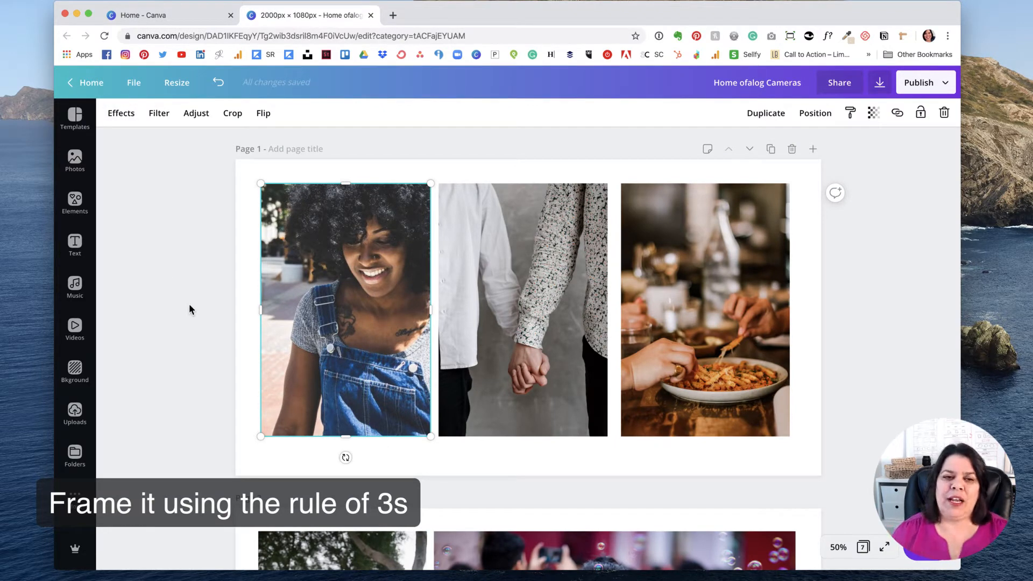
Widen the woman's crop frame to the photo's left edge, and pull it back to a narrow portrait frame.
double_click(323, 334)
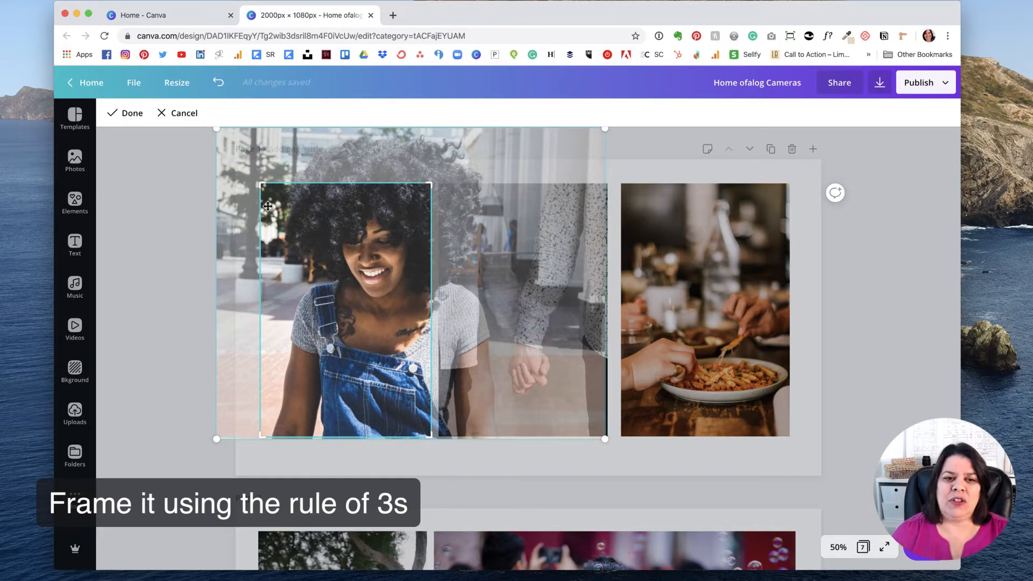
left_click_drag(260, 185, 206, 183)
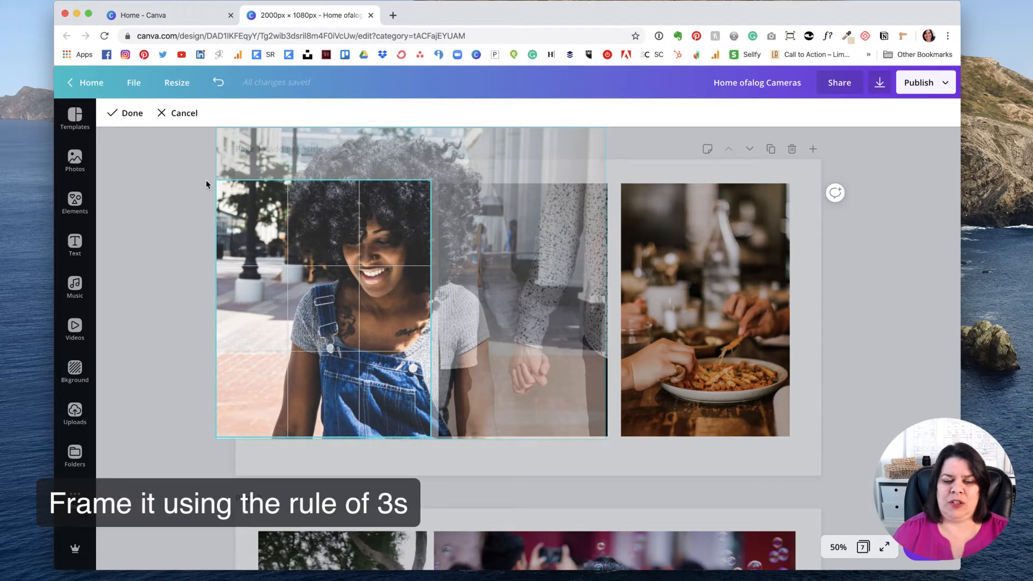
left_click_drag(216, 181, 220, 184)
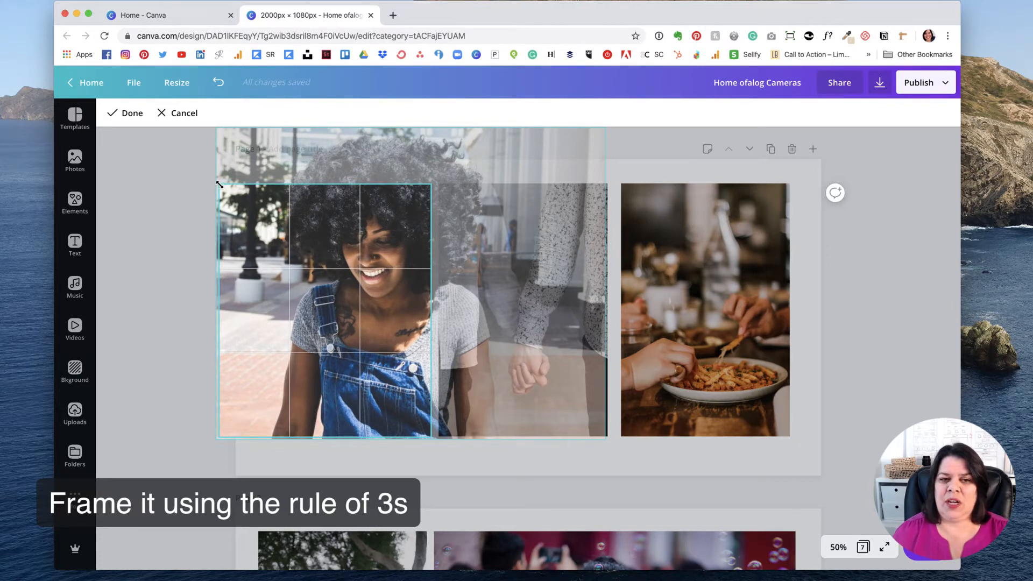
left_click_drag(219, 185, 264, 185)
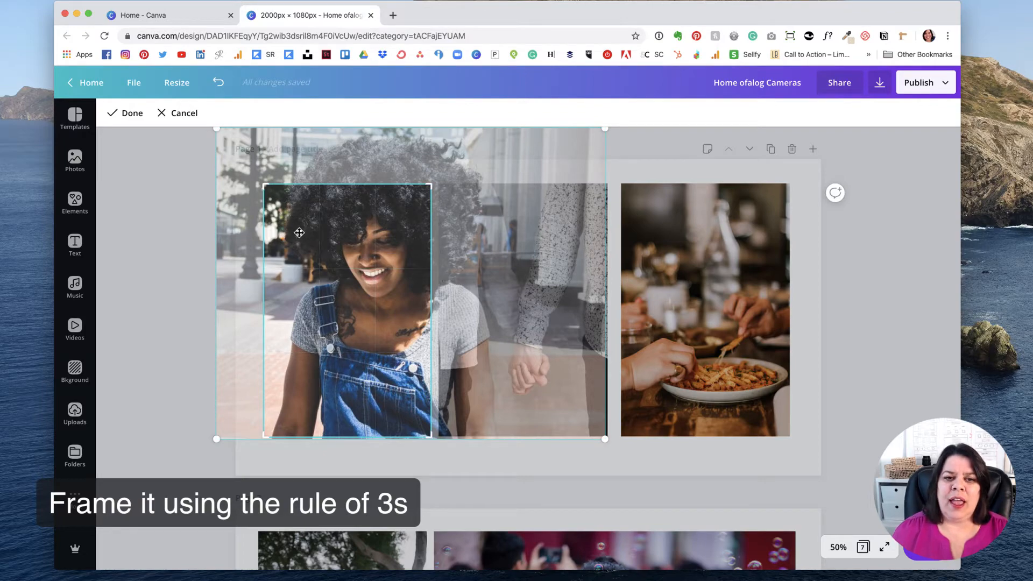
Compare her face against different thirds lines, settle it on the upper-right intersection, and apply the crop.
mouse_move(367, 278)
left_mouse_down()
mouse_move(339, 288)
mouse_move(365, 280)
mouse_move(350, 272)
left_mouse_up()
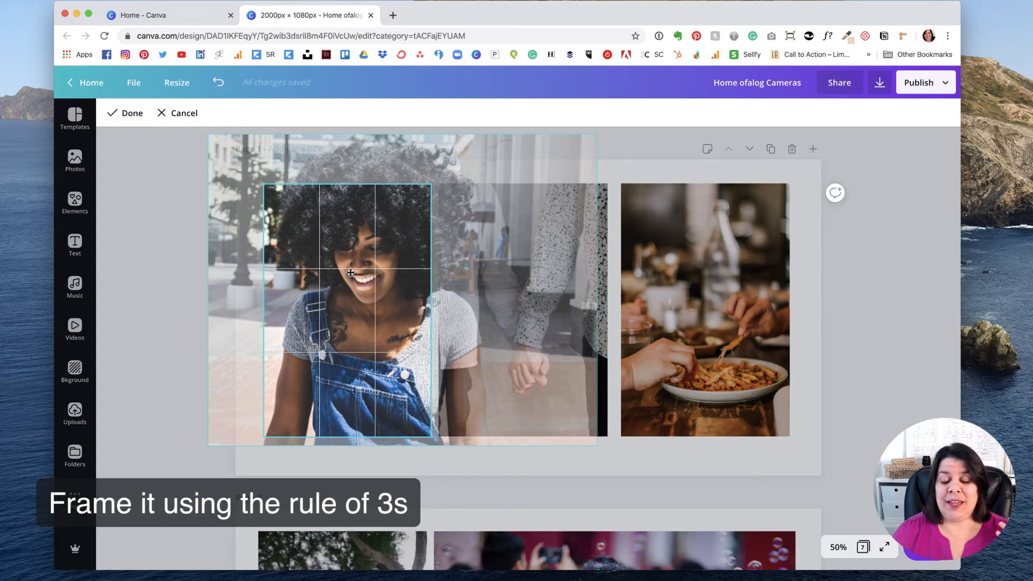
left_click_drag(350, 273, 358, 268)
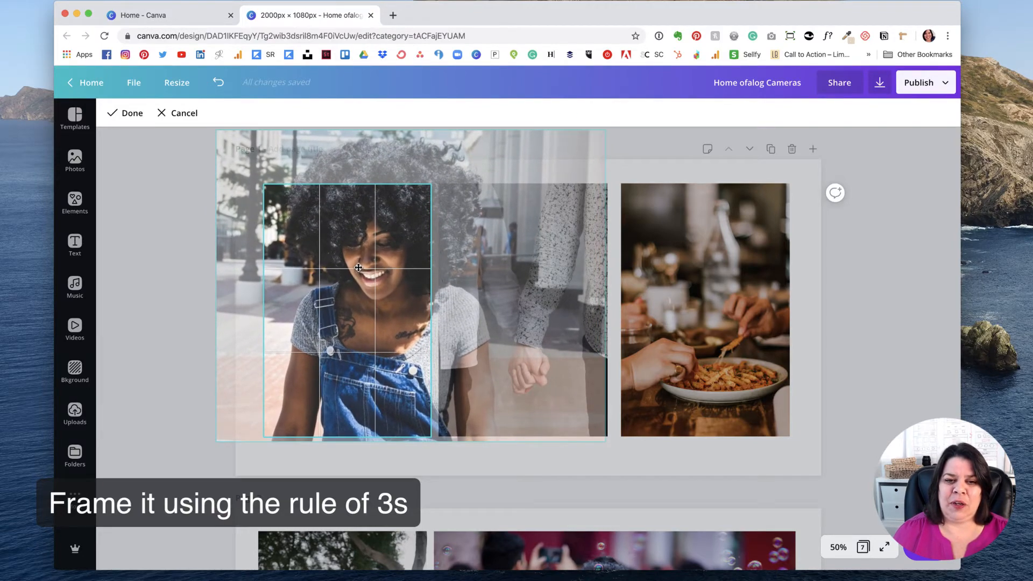
mouse_move(358, 267)
left_mouse_down()
mouse_move(307, 266)
mouse_move(368, 272)
left_mouse_up()
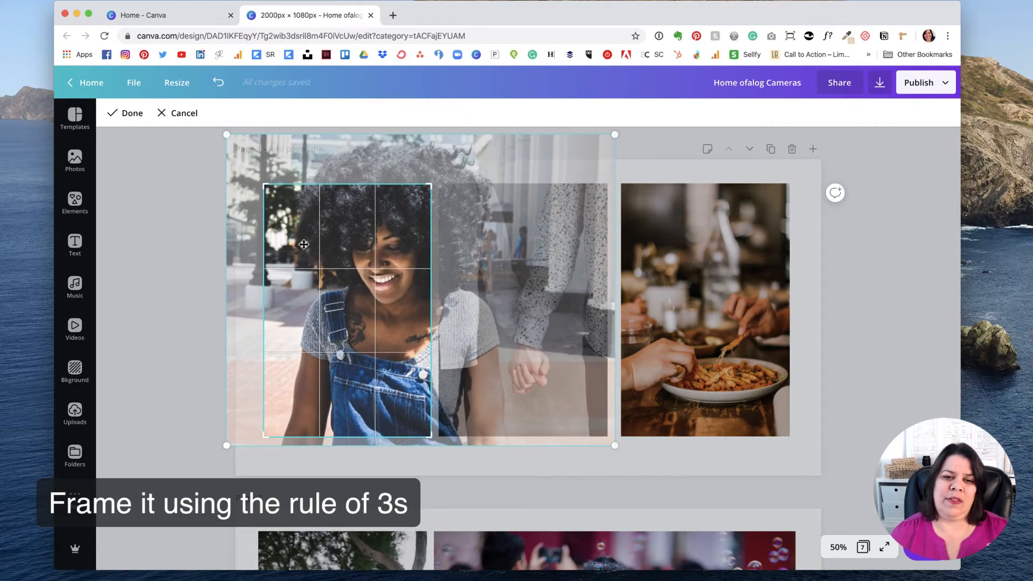
left_click_drag(383, 280, 313, 276)
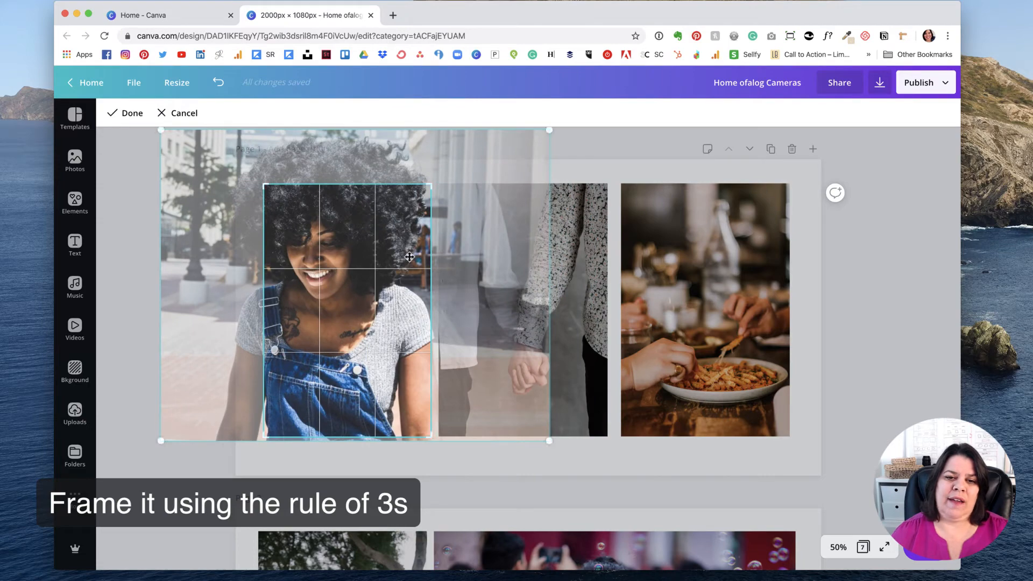
left_click_drag(326, 275, 384, 269)
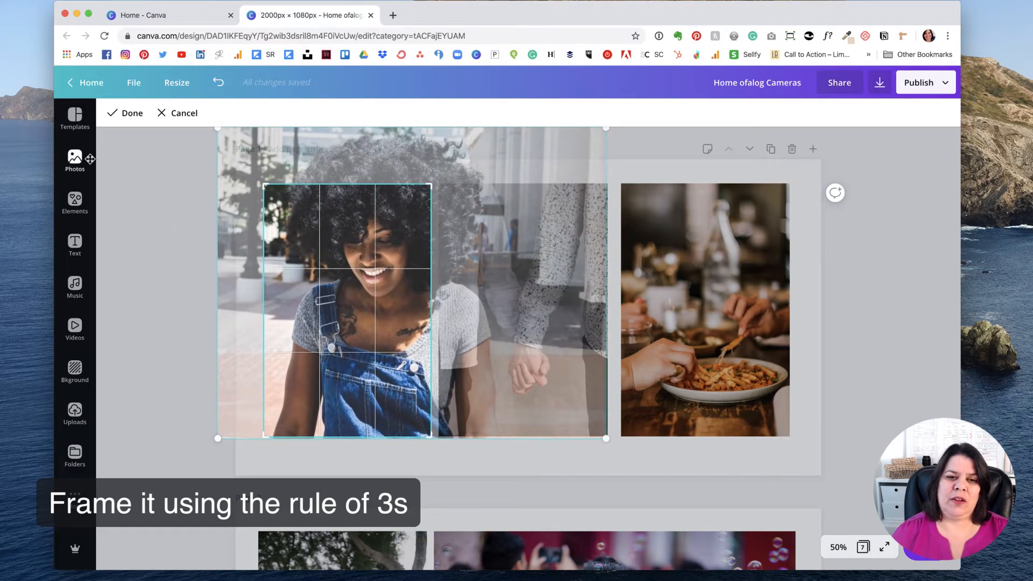
left_click(208, 214)
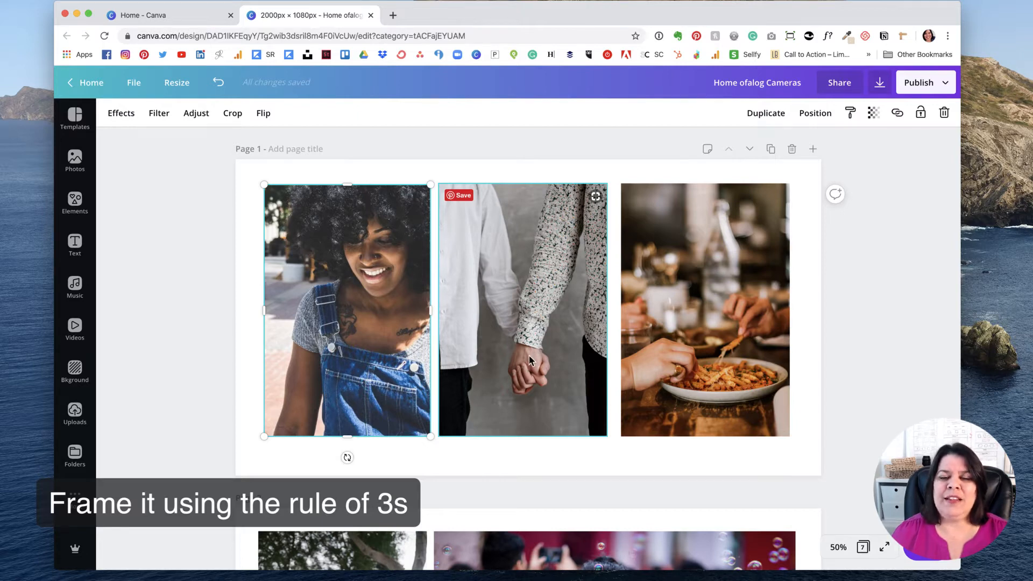
Check where the clasped hands in the couple's photo sit against the rule-of-thirds crop grid.
double_click(530, 301)
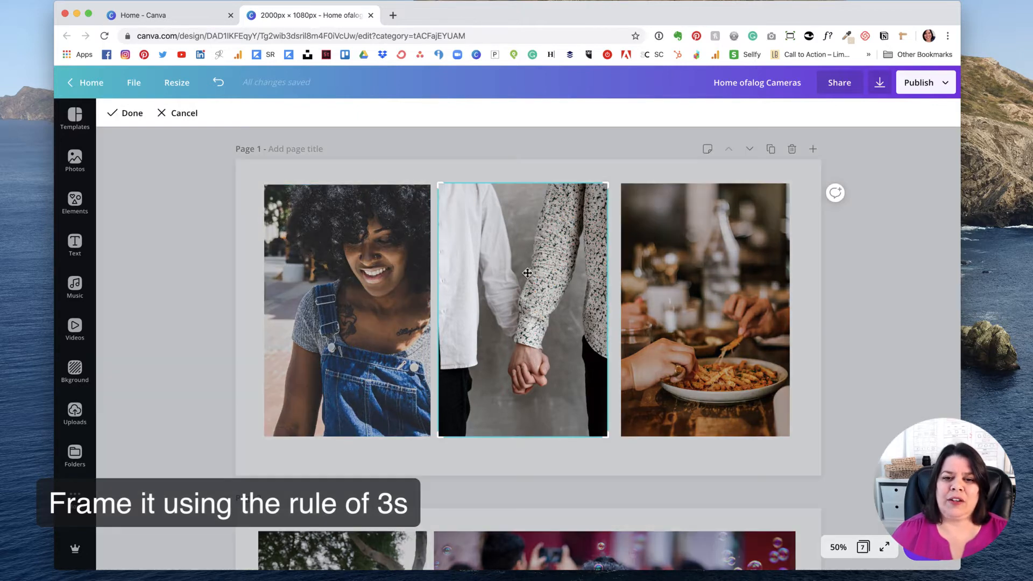
left_click_drag(521, 273, 525, 301)
key("Escape")
double_click(525, 301)
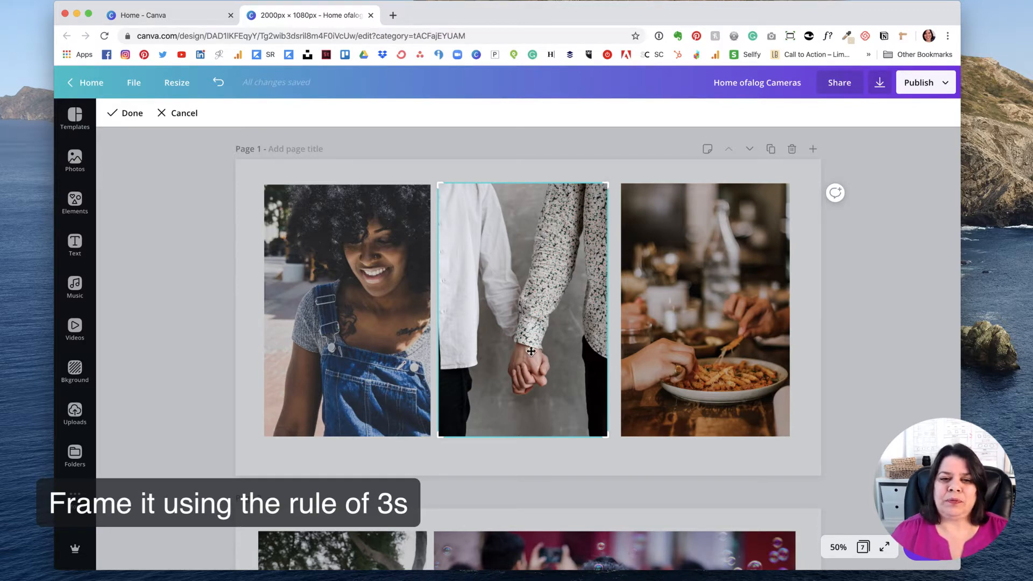
mouse_move(525, 371)
left_mouse_down()
mouse_move(526, 388)
mouse_move(514, 392)
mouse_move(533, 382)
left_mouse_up()
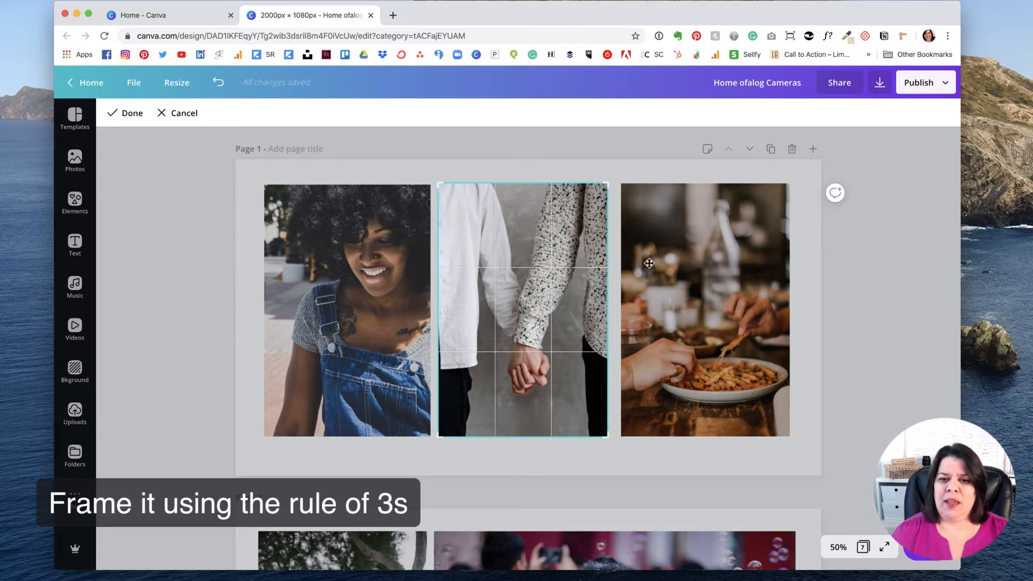
left_click(670, 299)
Check the pasta plate photo's composition against the rule-of-thirds crop grid.
double_click(669, 298)
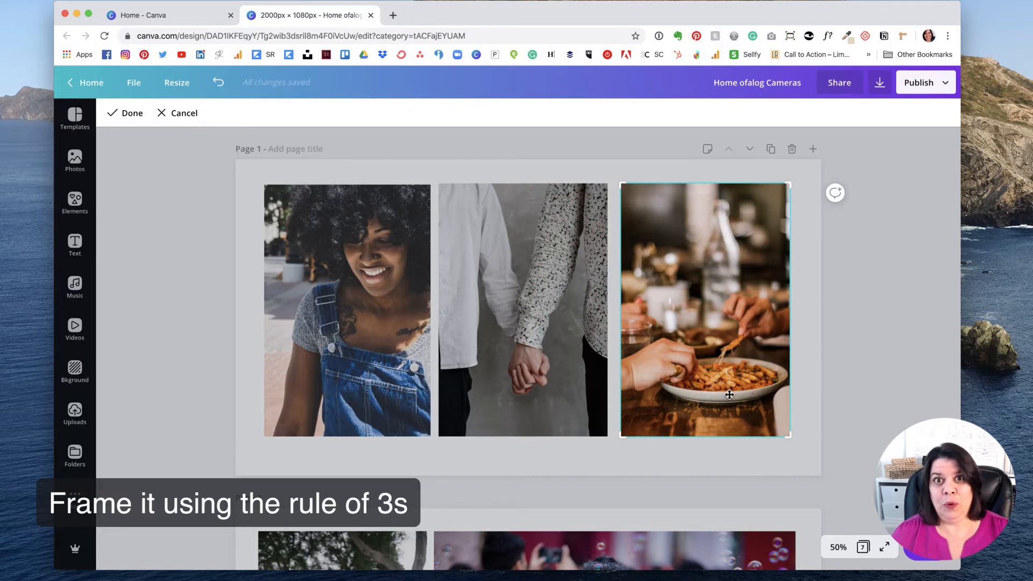
mouse_move(708, 361)
left_mouse_down()
mouse_move(705, 381)
mouse_move(718, 376)
mouse_move(714, 357)
mouse_move(726, 386)
mouse_move(705, 394)
mouse_move(719, 381)
mouse_move(710, 373)
left_mouse_up()
key("Return")
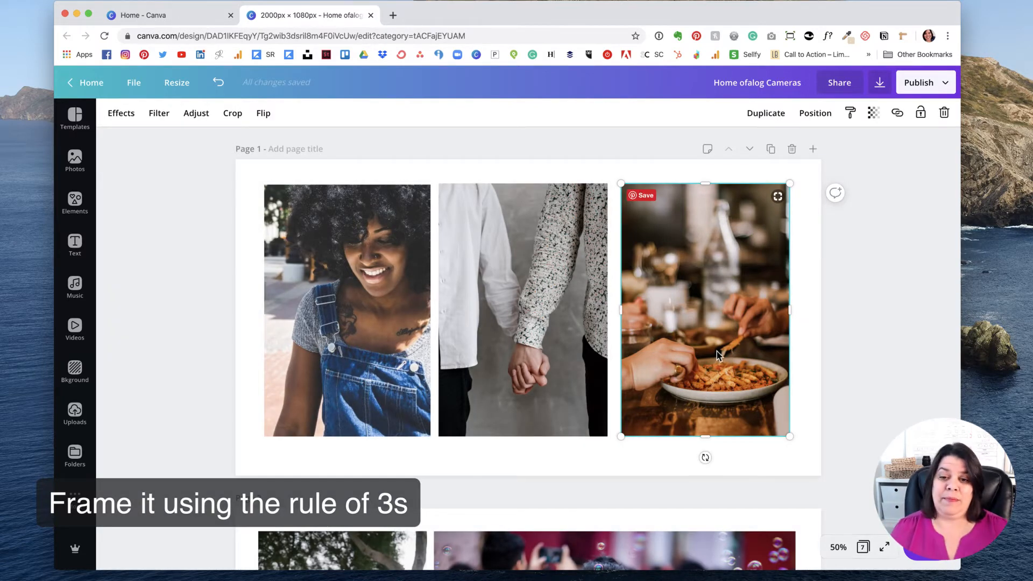
Enlarge the pasta photo within its crop frame, shift it slightly left to frame the forkful and plate by thirds, and apply the crop.
double_click(738, 292)
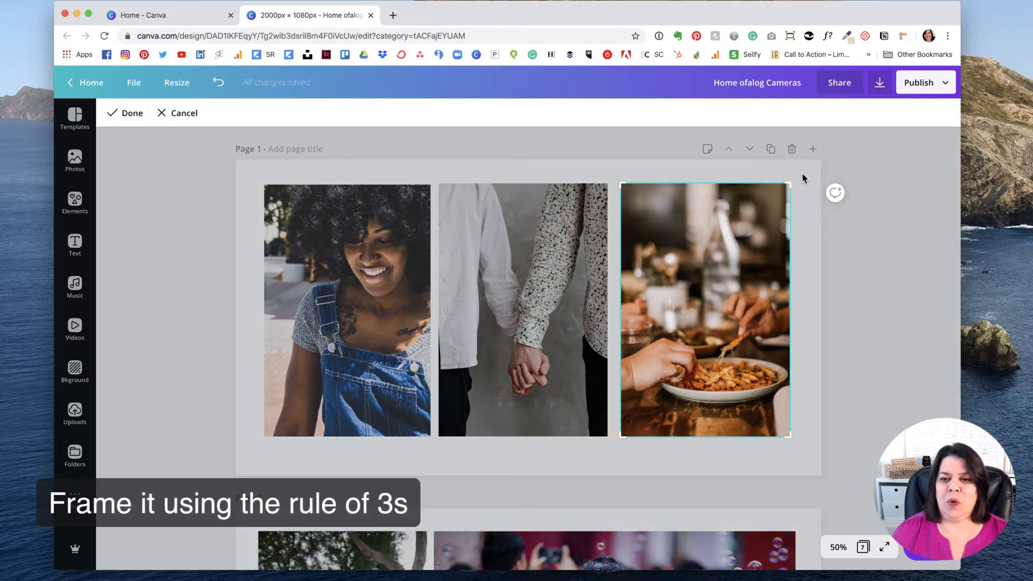
left_click_drag(789, 183, 832, 136)
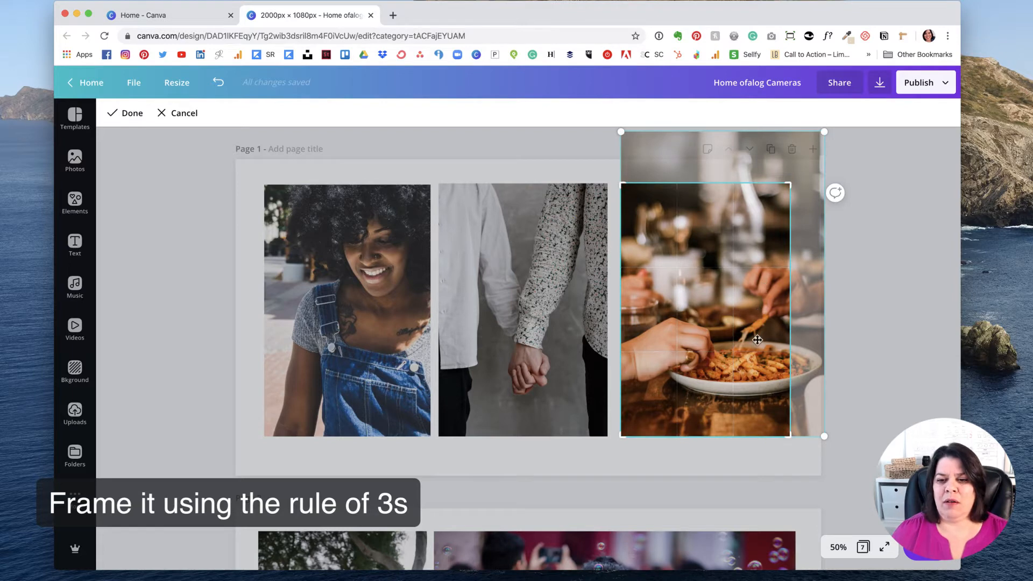
left_click_drag(757, 341, 748, 323)
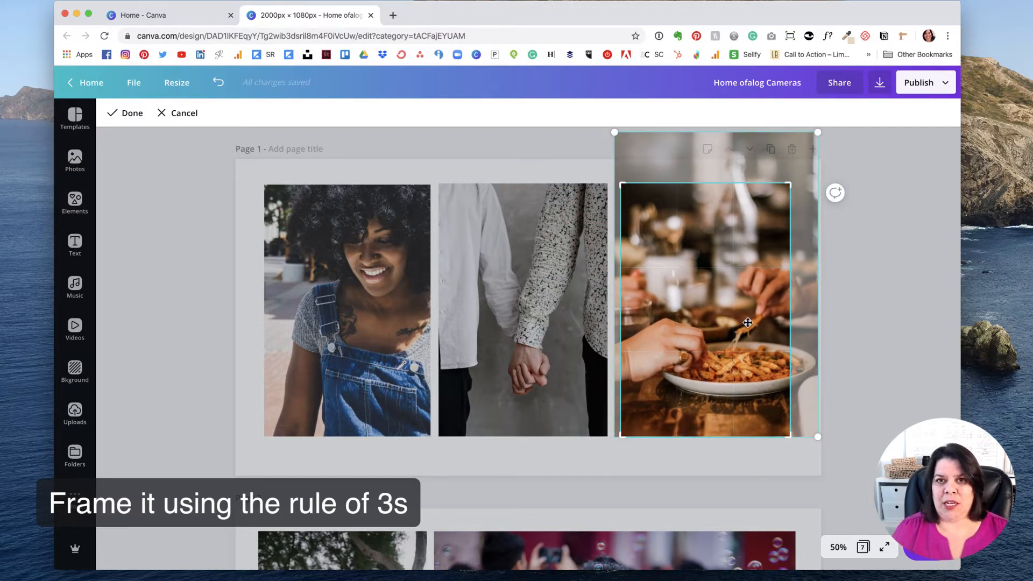
left_click(856, 351)
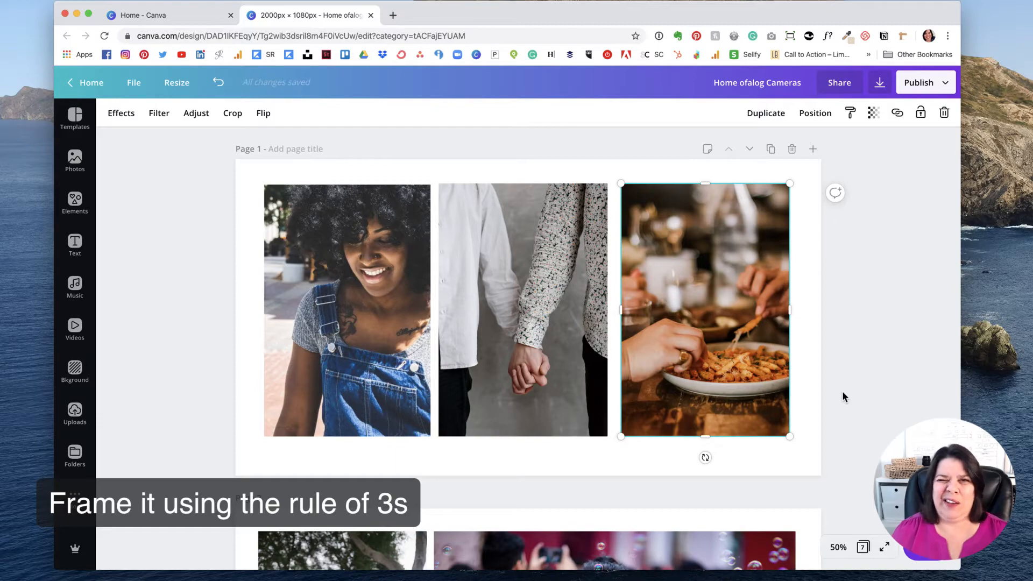
Enlarge the yellow-skirt woman's photo on page 2 within its crop frame, place her along the right third line, and apply the crop.
scroll(842, 397, "down", 10)
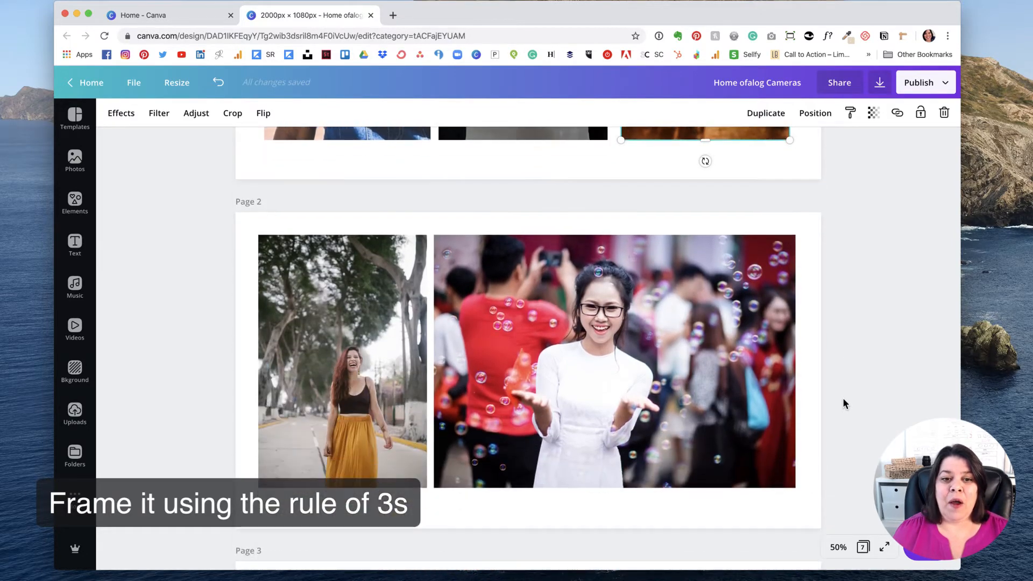
scroll(843, 400, "up", 2)
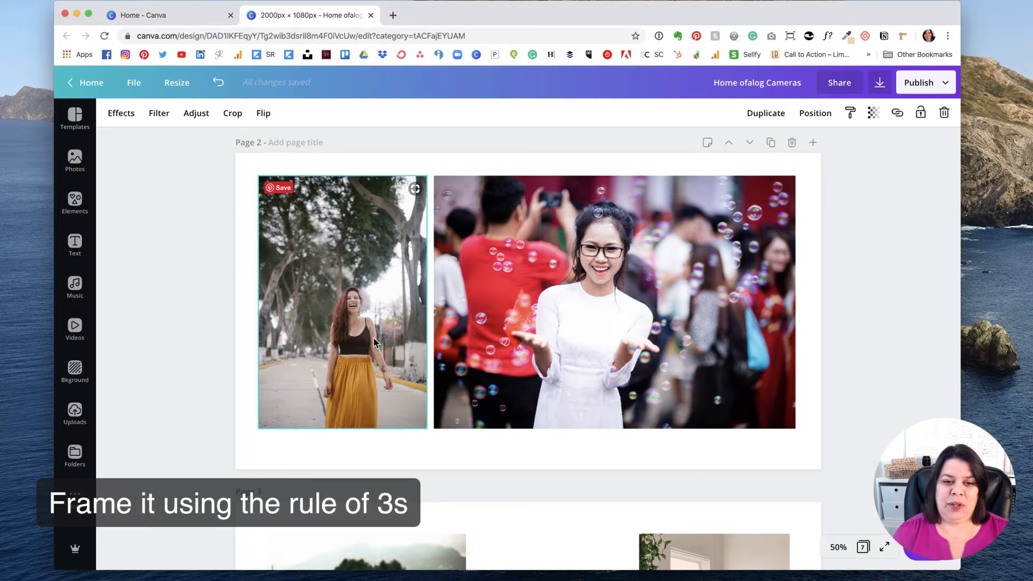
double_click(352, 319)
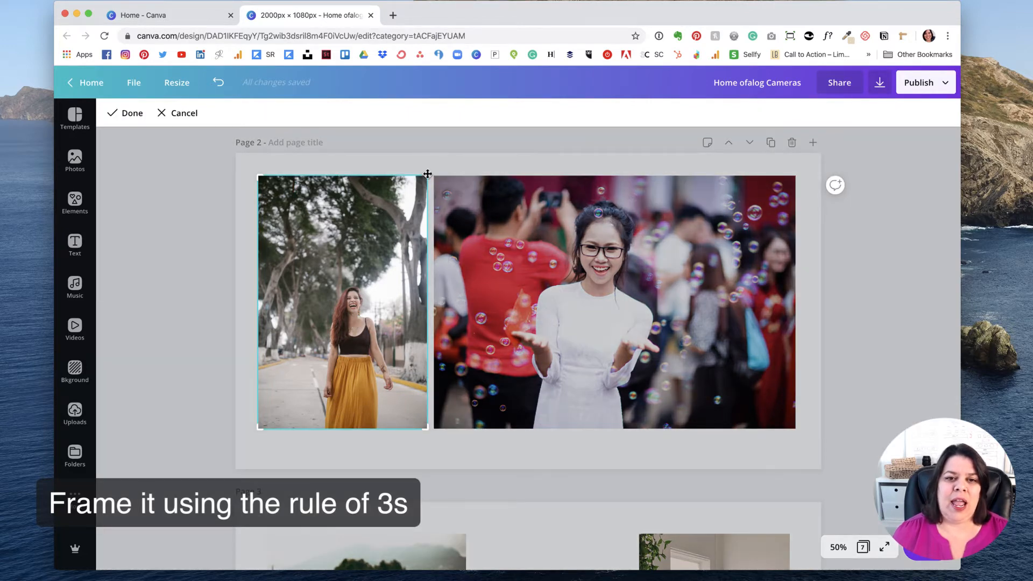
left_click_drag(428, 175, 570, 54)
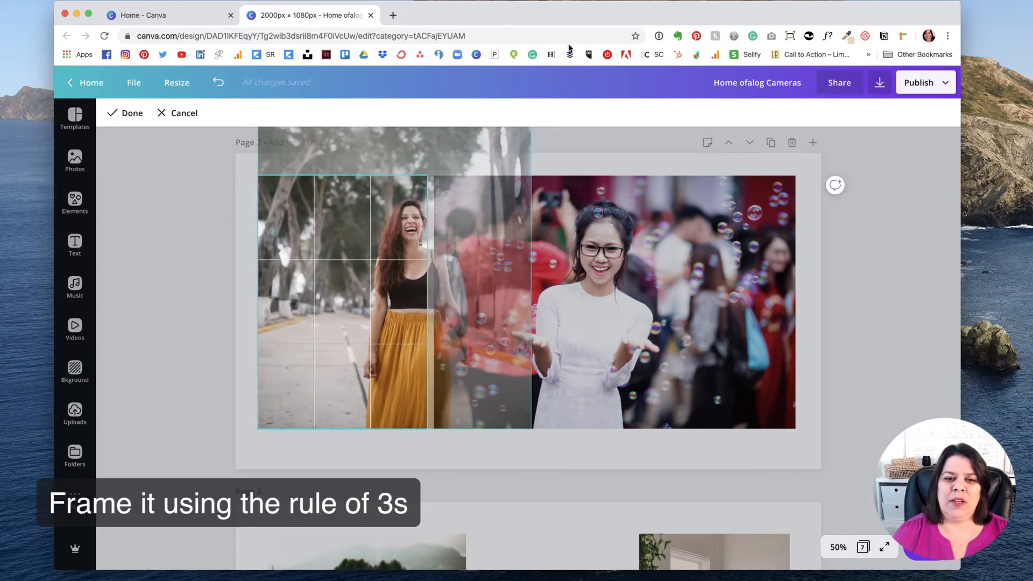
left_click_drag(382, 310, 282, 336)
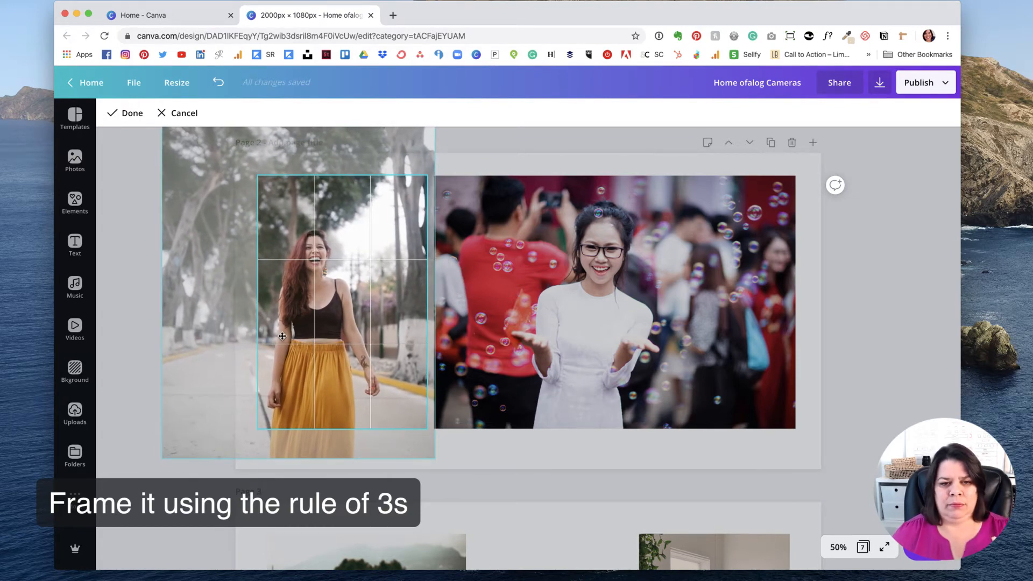
left_click_drag(282, 336, 340, 336)
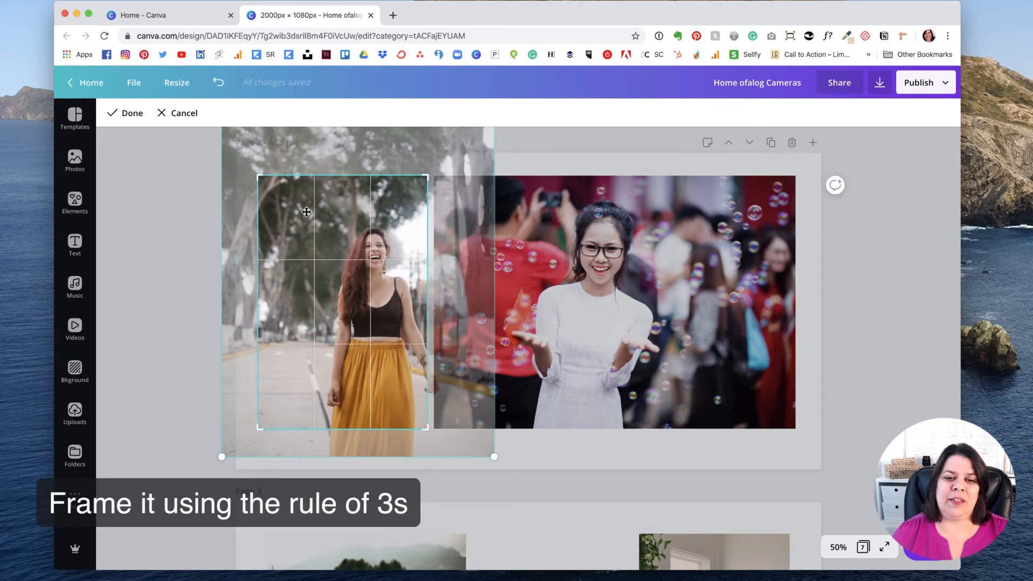
double_click(371, 306)
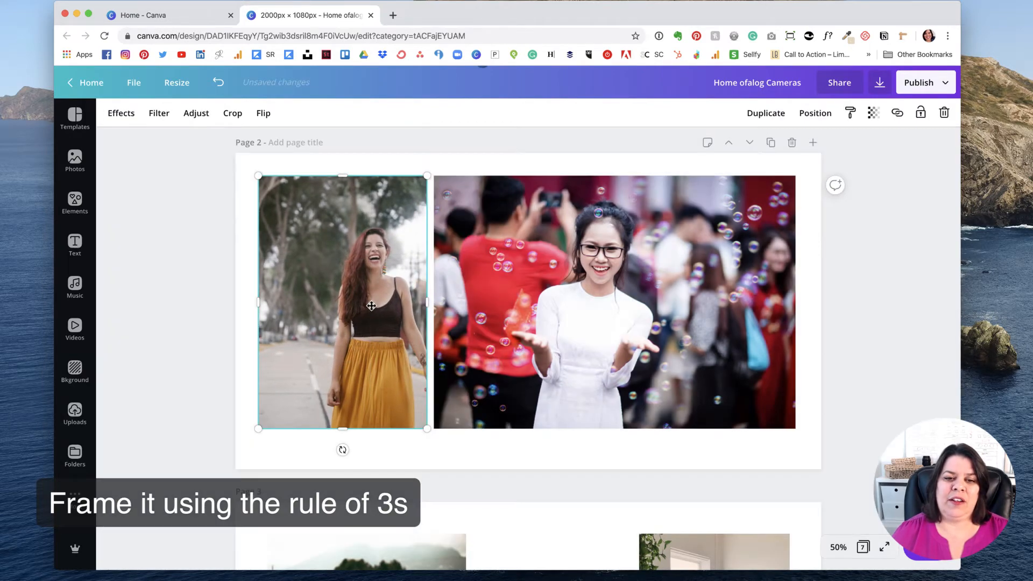
Reposition the yellow-skirt woman along the photo's left third line and apply the crop.
double_click(371, 317)
left_click_drag(372, 316, 329, 319)
left_click(141, 278)
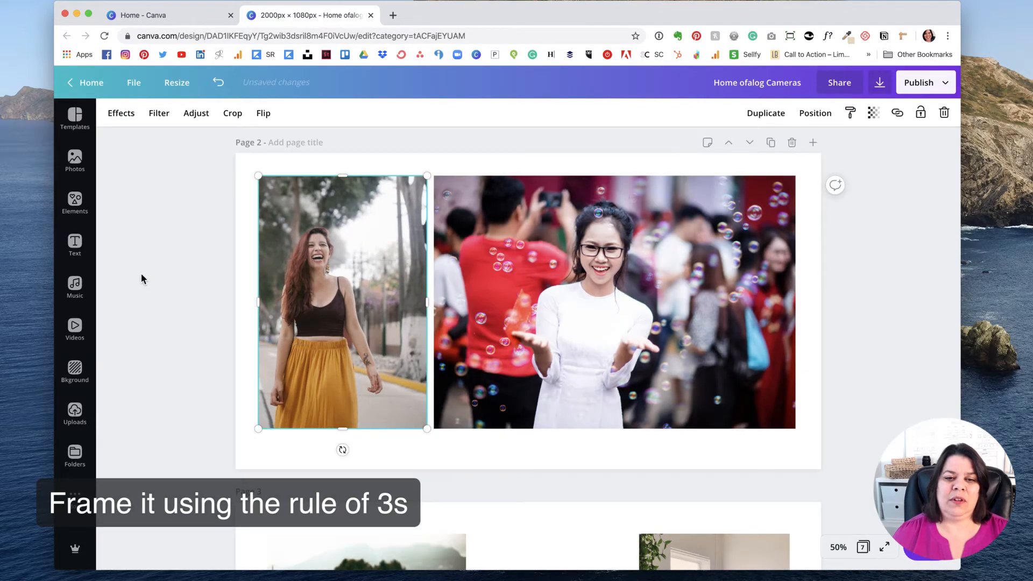
Try a tighter crop with the woman enlarged and higher on the left third line, and undo back to the photo's original framing.
double_click(325, 318)
left_click_drag(335, 329, 335, 305)
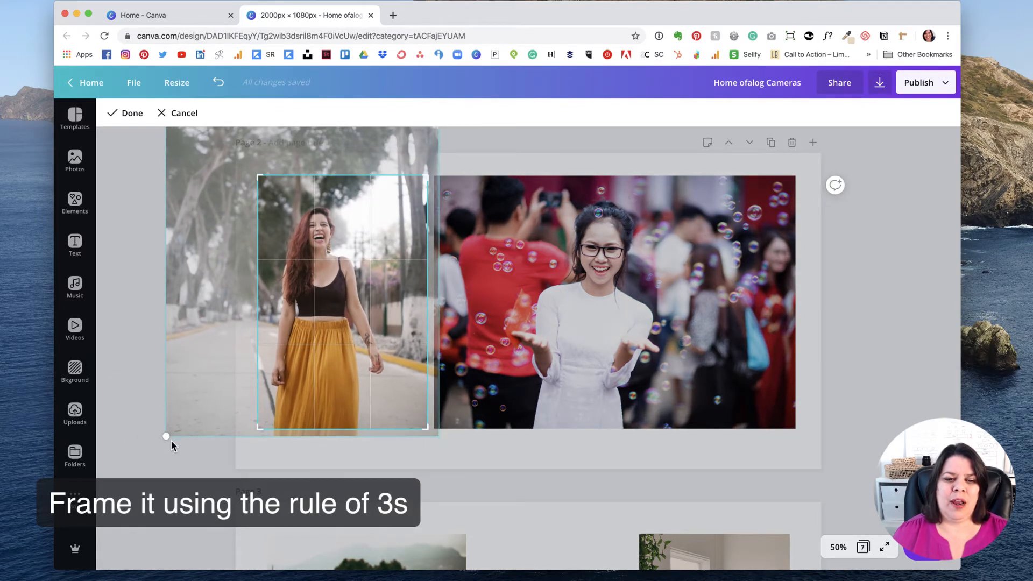
left_click_drag(166, 437, 139, 475)
left_click_drag(333, 393, 342, 366)
left_click(131, 340)
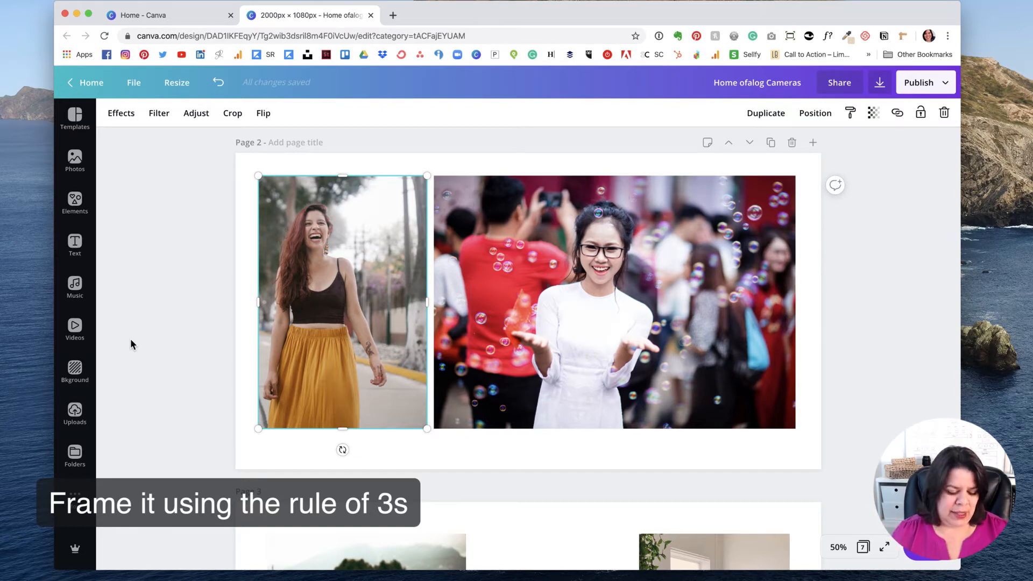
key("super+z")
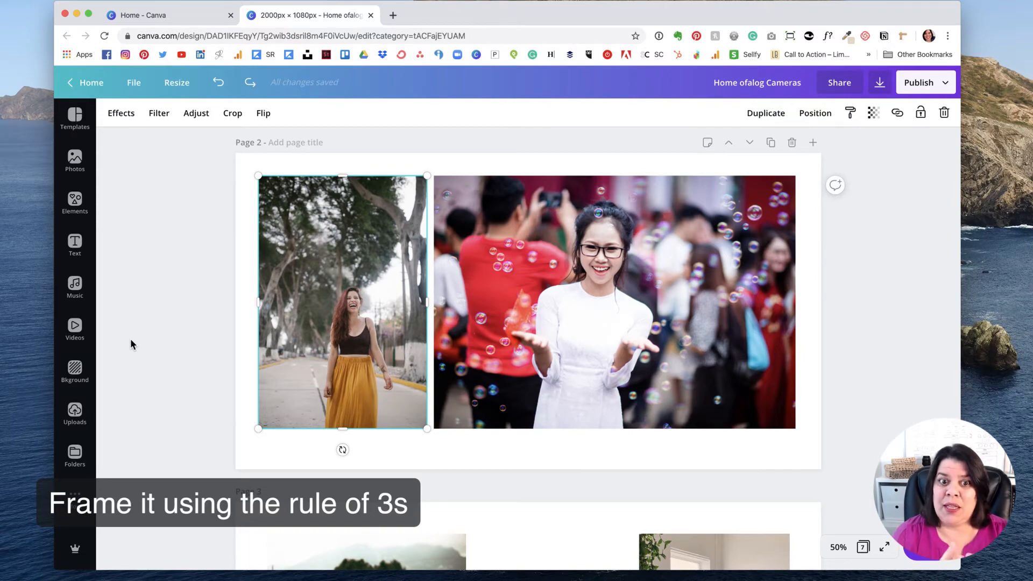
Enlarge the street photo within its crop frame again, set the woman's face near the upper-right thirds intersection, and apply the crop.
scroll(131, 345, "down", 1)
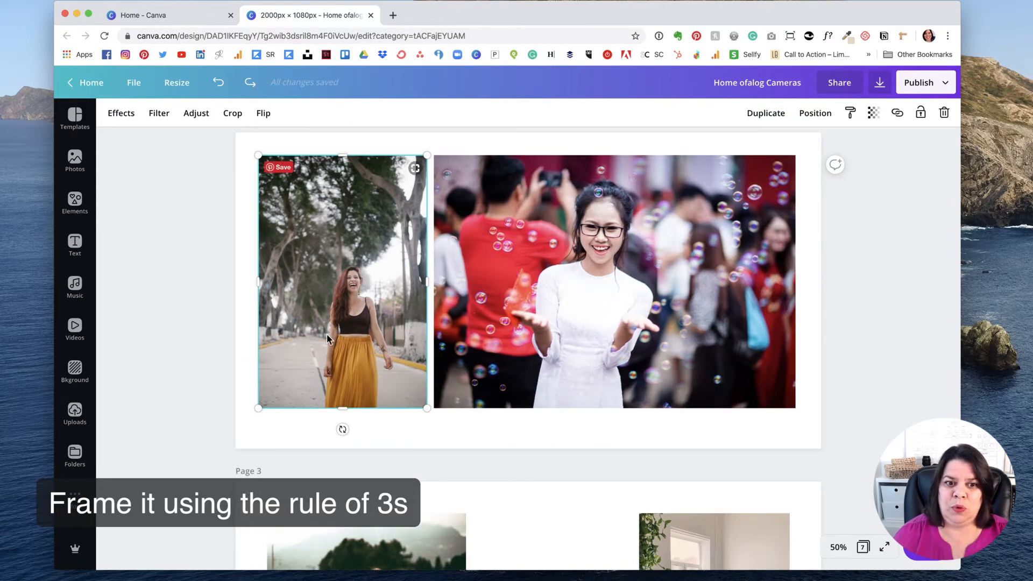
double_click(263, 410)
left_click_drag(263, 414, 149, 570)
left_click_drag(379, 414, 414, 264)
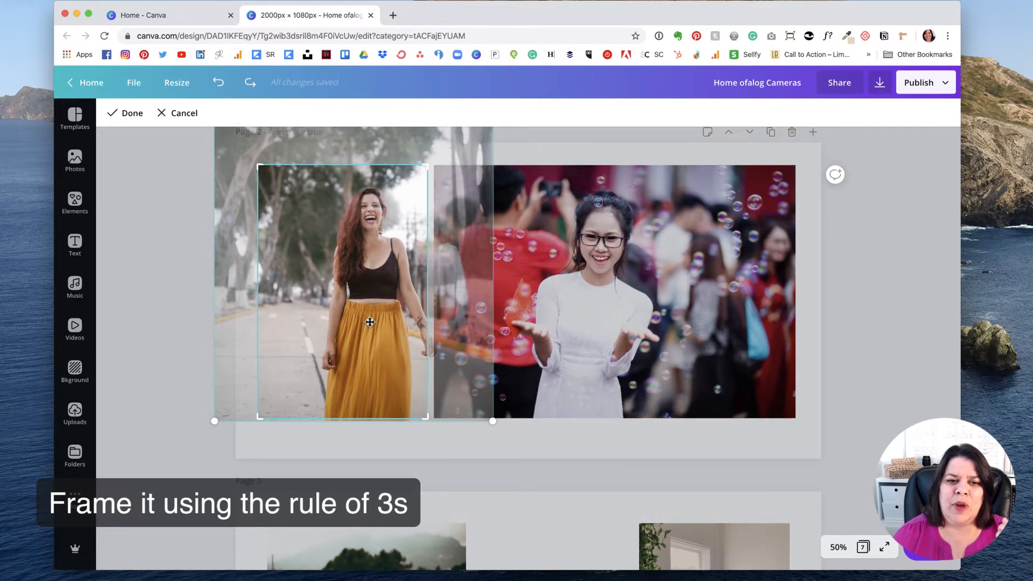
left_click(176, 280)
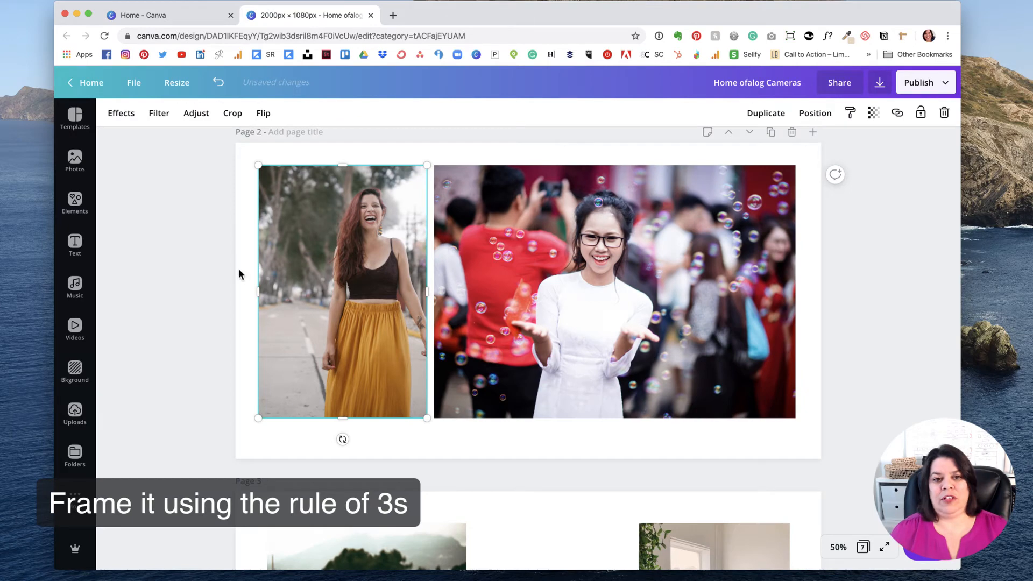
Enlarge the bubbles photo within its crop frame, align the woman's face with the upper-left thirds intersection, and apply the crop.
left_click(565, 327)
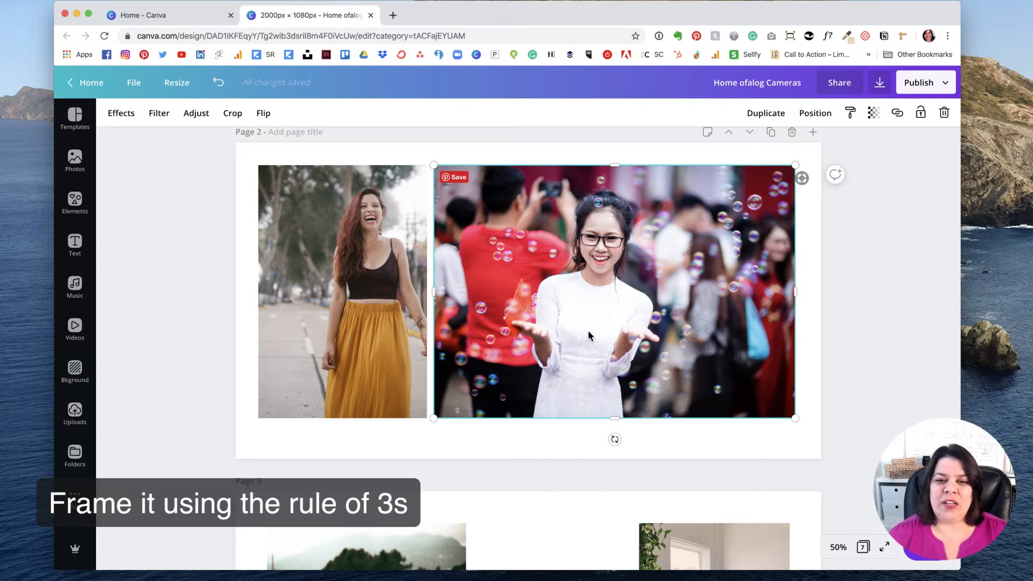
double_click(588, 332)
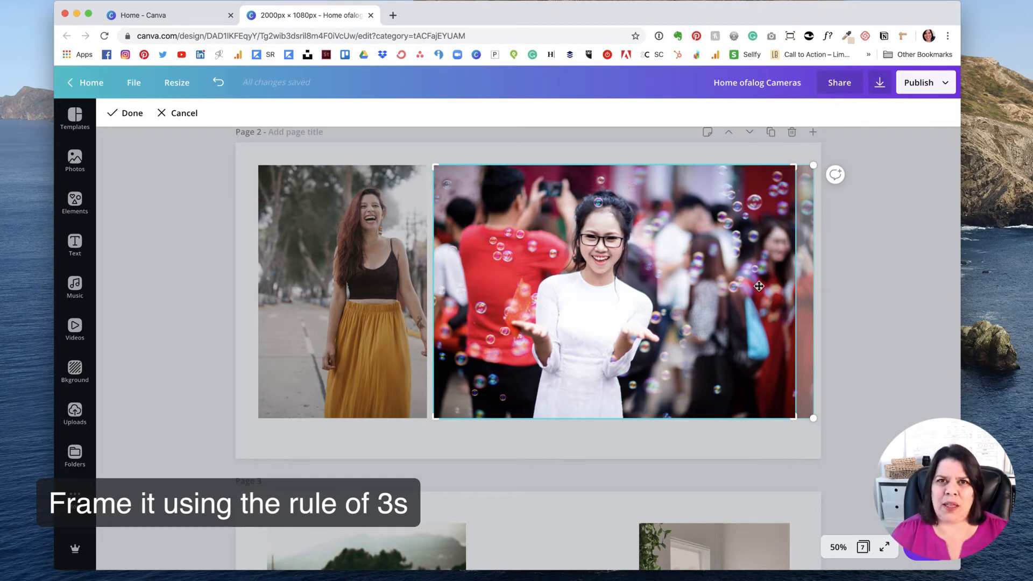
left_click_drag(813, 419, 943, 503)
left_click_drag(850, 453, 748, 439)
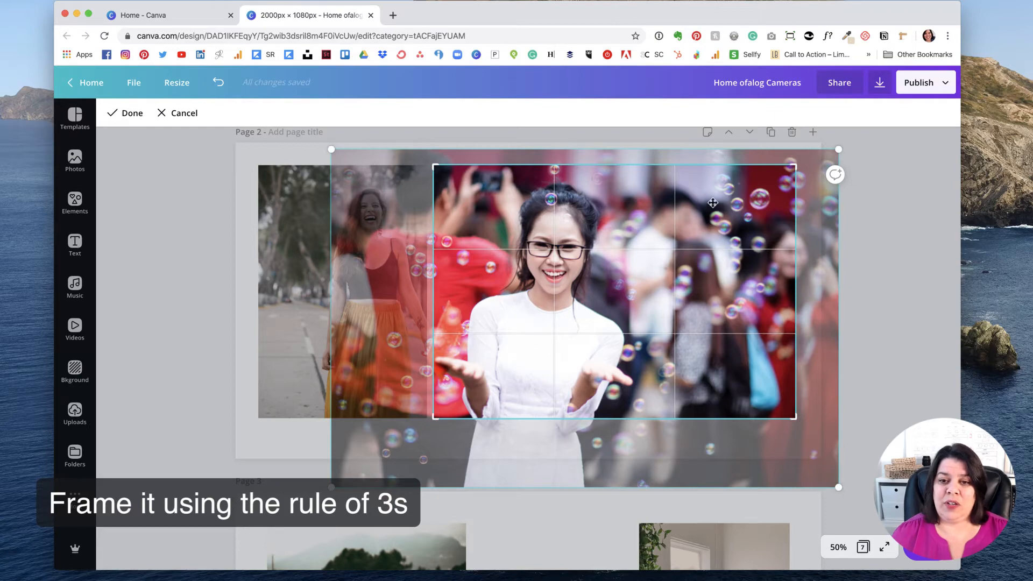
mouse_move(732, 364)
left_mouse_down()
mouse_move(719, 366)
mouse_move(733, 367)
left_mouse_up()
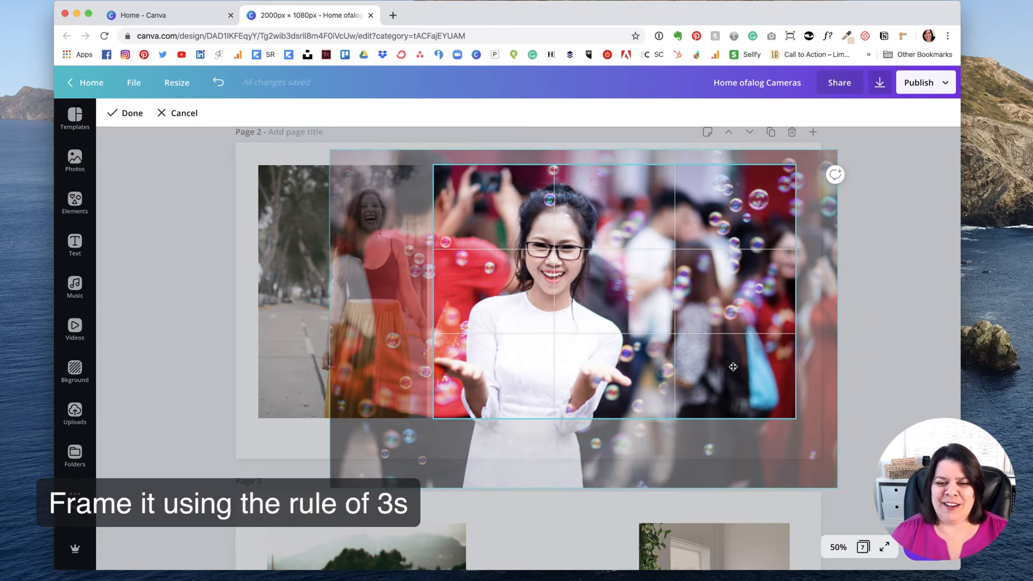
left_click_drag(733, 367, 734, 358)
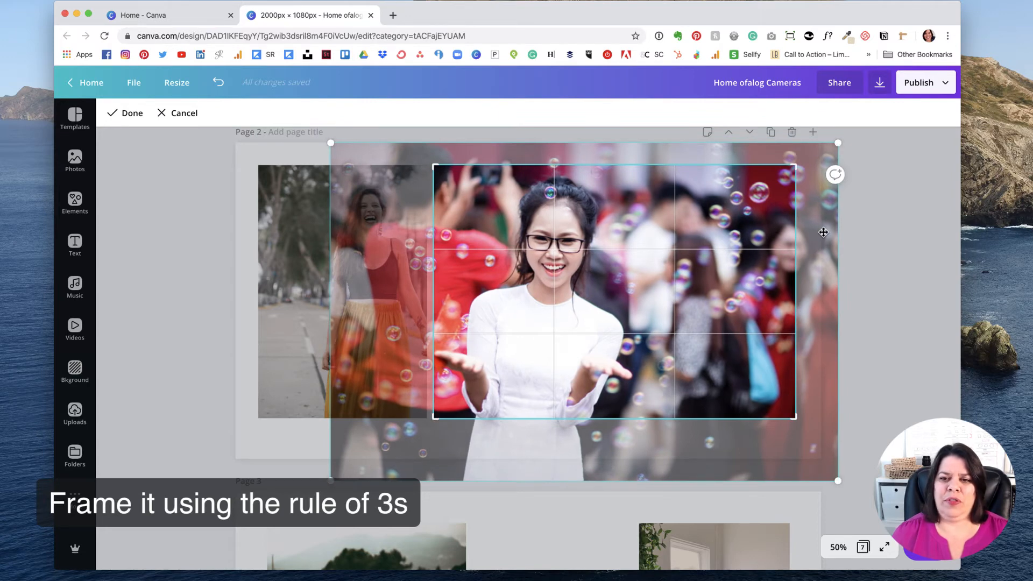
left_click(911, 267)
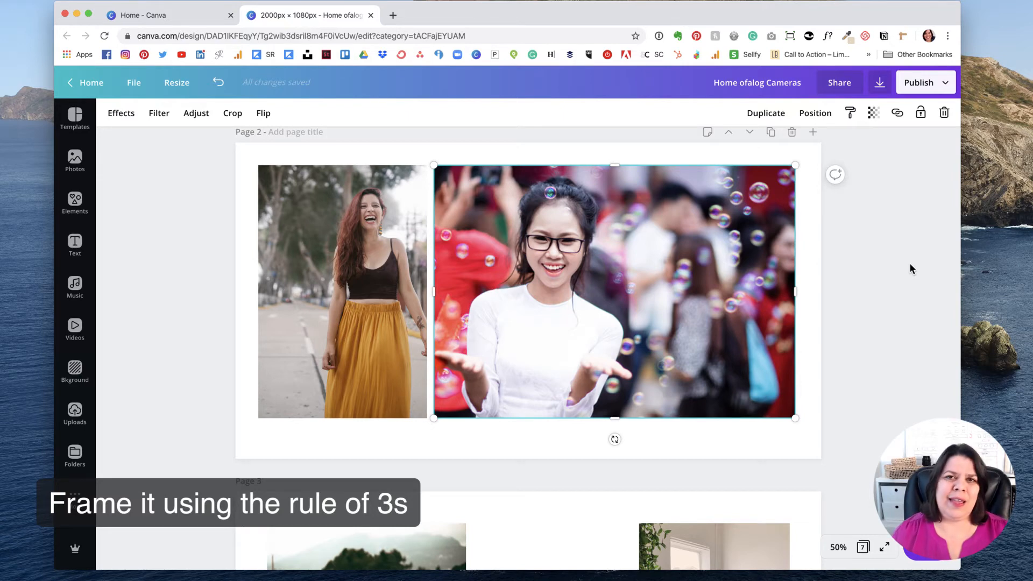
Narrow the bubbles photo from its right edge and reframe the woman's face on the upper-left thirds intersection.
left_click_drag(796, 292, 514, 289)
double_click(583, 297)
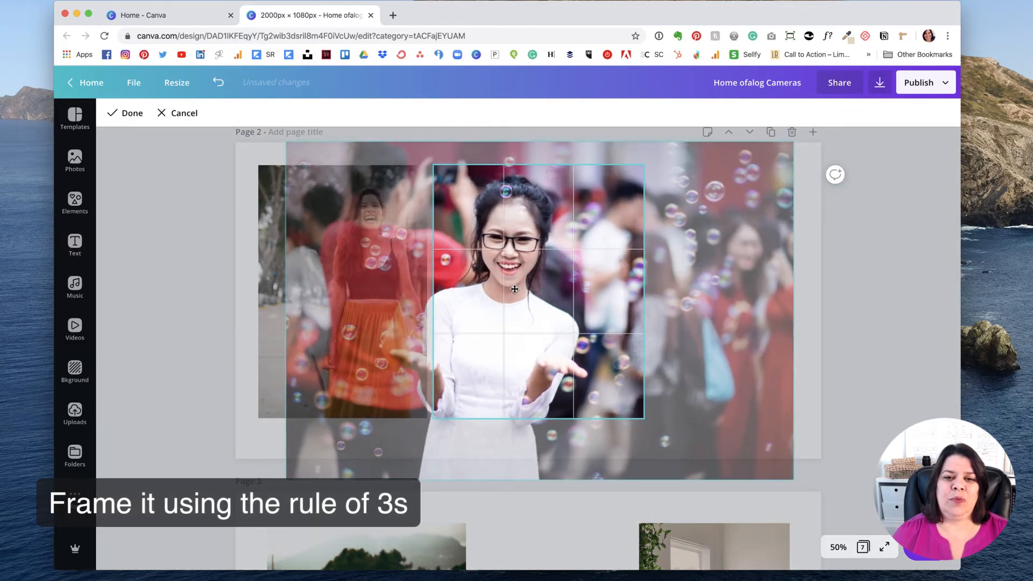
left_click(823, 233)
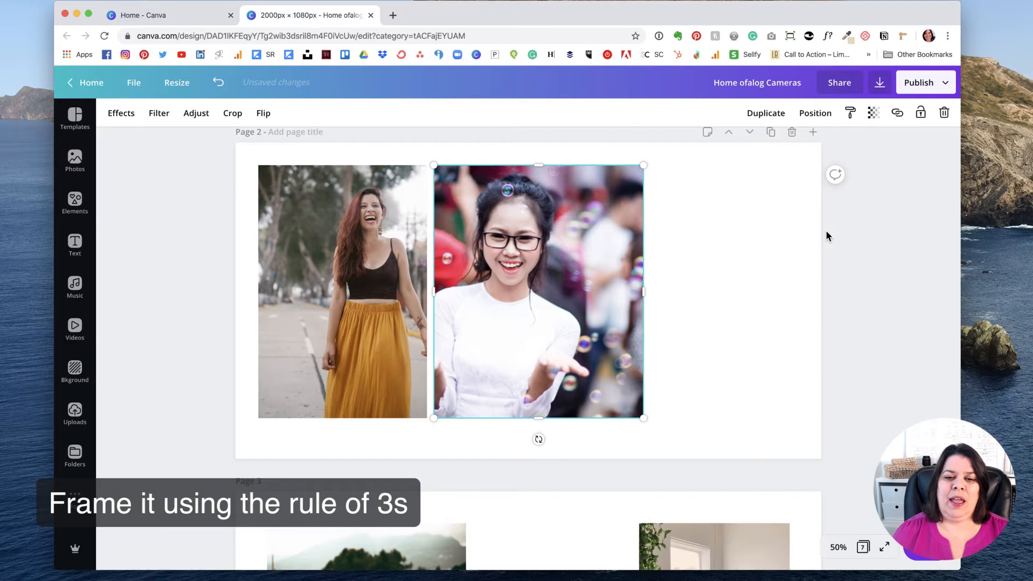
Try framing the woman in the narrowed bubbles photo higher and close to the right third line, and apply the crop.
double_click(547, 291)
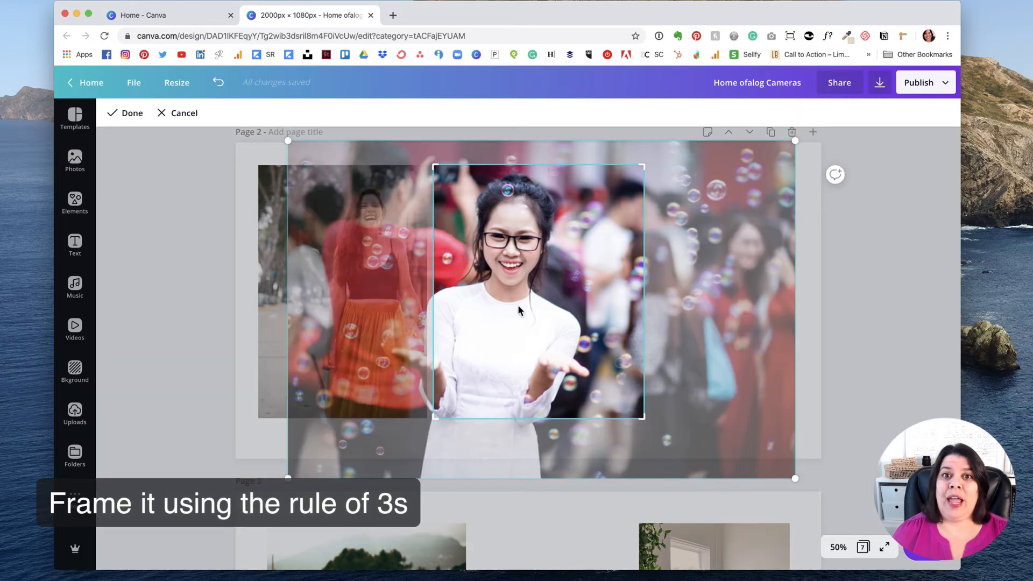
left_click_drag(512, 318, 560, 287)
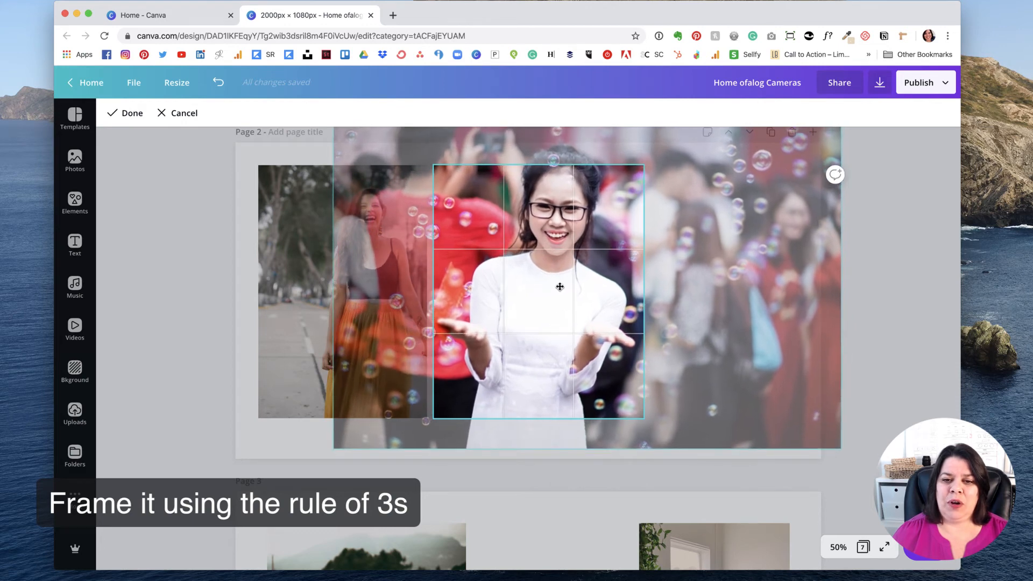
left_click(901, 267)
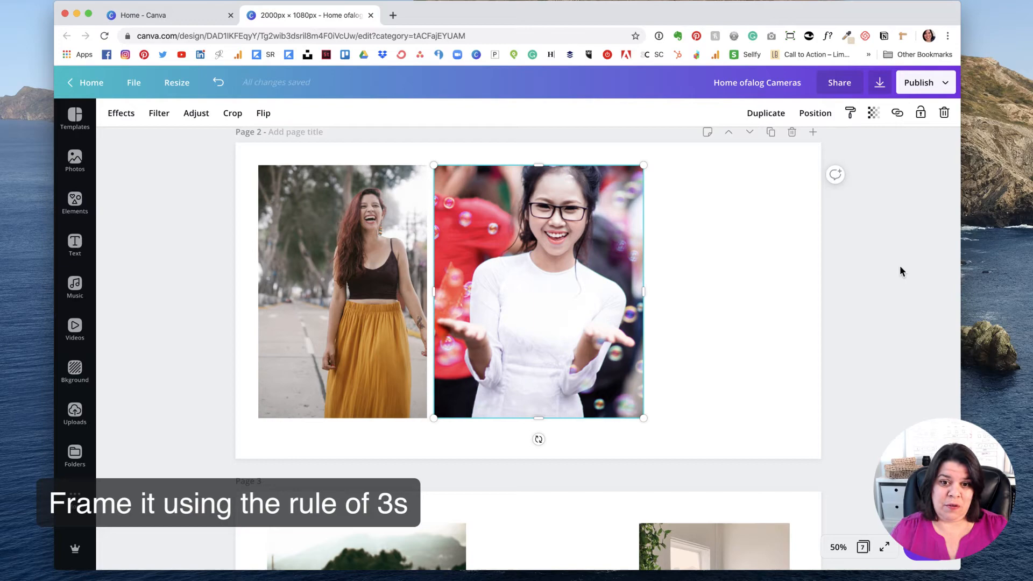
Move the woman's face back onto the upper-left thirds intersection of the bubbles photo and apply the crop.
double_click(579, 314)
left_click_drag(579, 317, 525, 342)
left_click(834, 238)
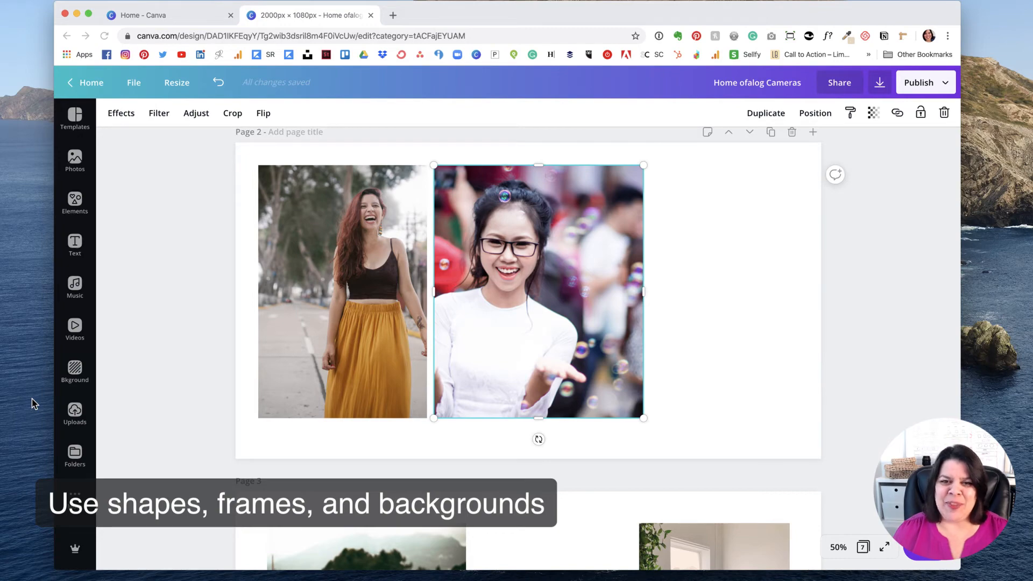
Go to the shaped photo examples on page 4 and replace the Lines search in the elements library with the full Frames collection.
scroll(745, 366, "down", 2)
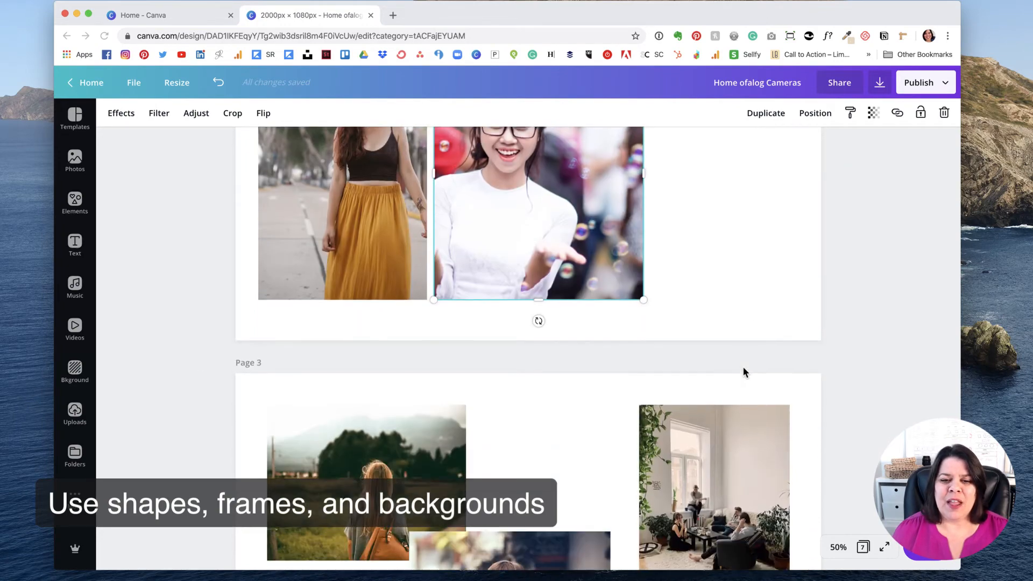
scroll(743, 367, "down", 3)
scroll(743, 370, "down", 6)
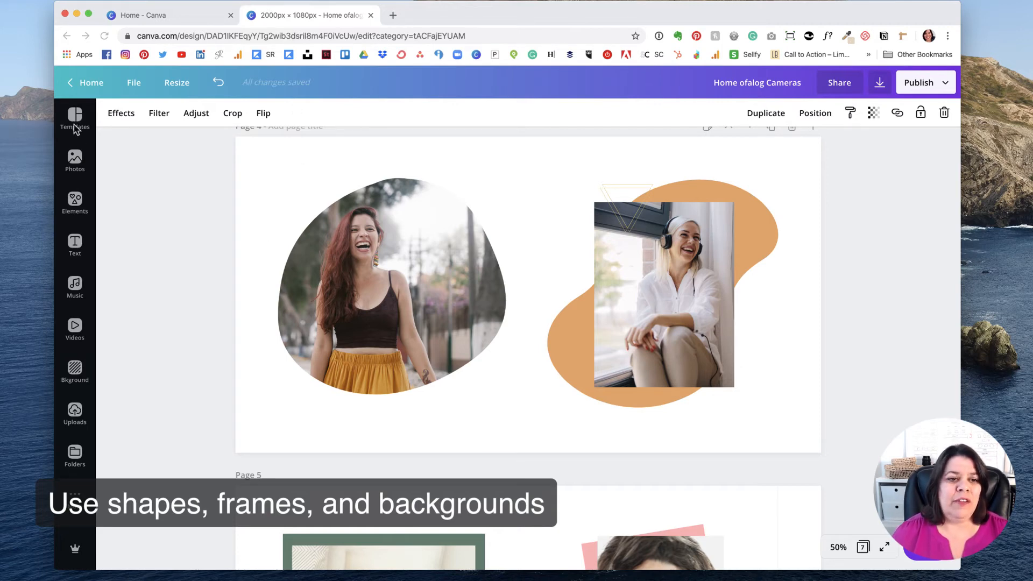
left_click(74, 200)
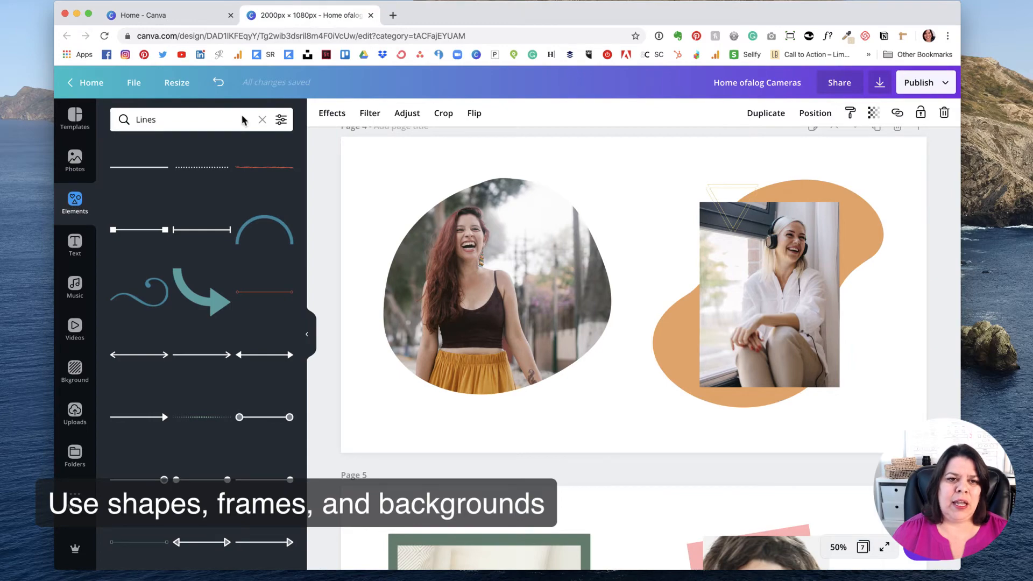
left_click(261, 119)
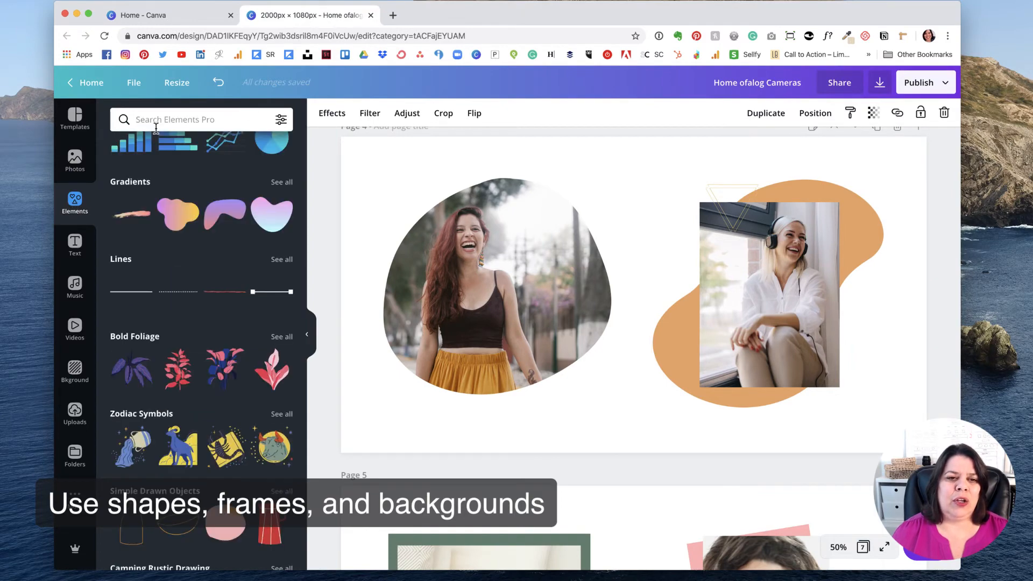
scroll(202, 227, "up", 10)
scroll(191, 251, "down", 5)
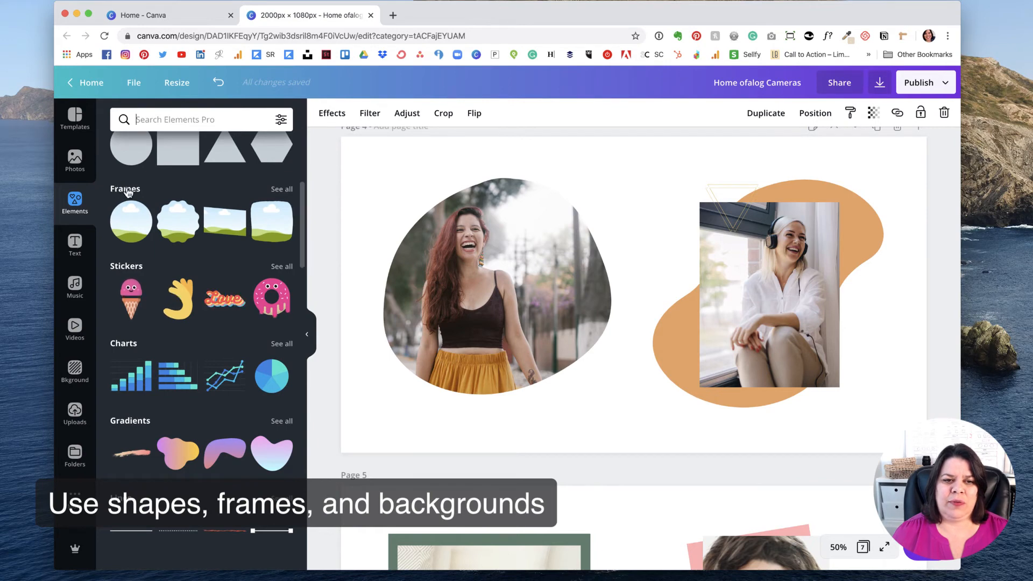
left_click(281, 190)
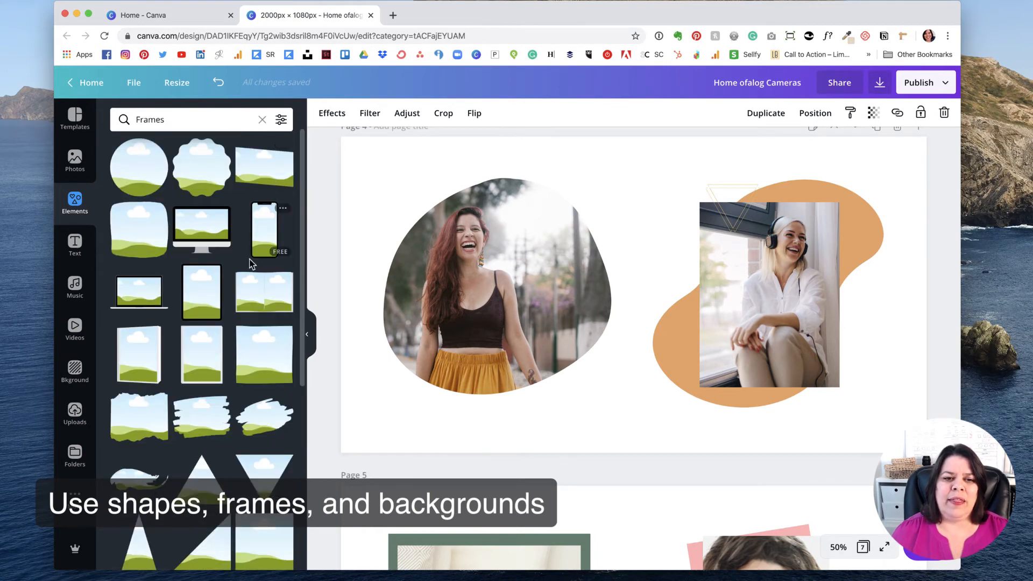
Browse the range of frame shapes available in the Frames collection.
scroll(238, 358, "down", 3)
scroll(235, 360, "down", 5)
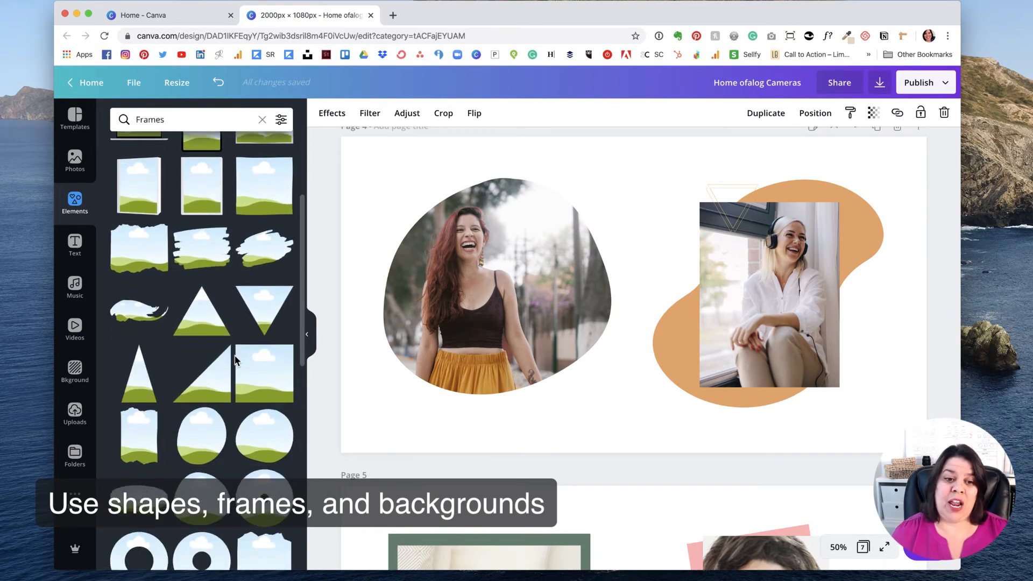
scroll(235, 359, "down", 5)
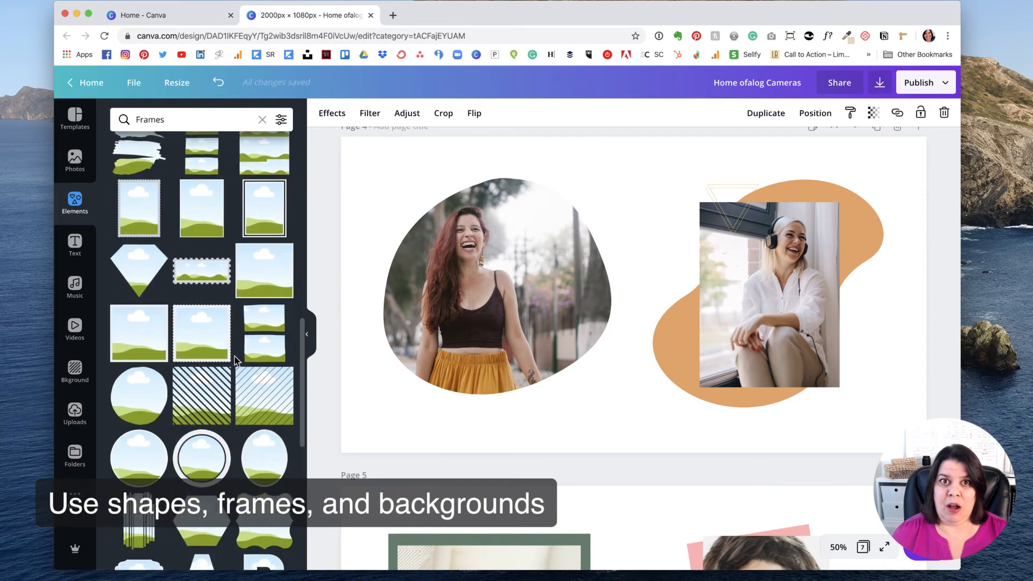
scroll(235, 360, "down", 3)
scroll(235, 359, "up", 5)
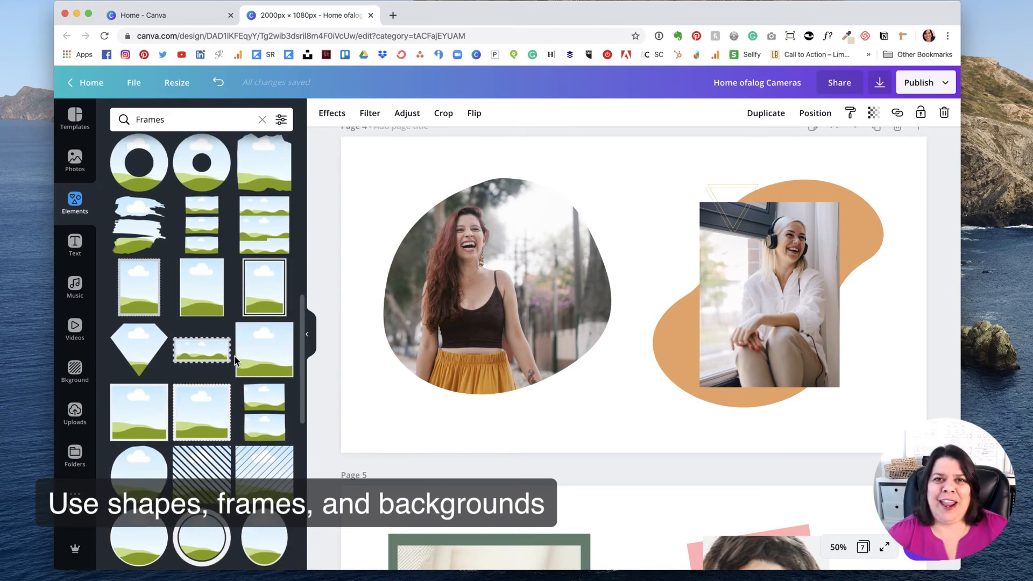
Look back through the frame shapes to the start of the Frames collection and collapse the elements library.
scroll(235, 360, "up", 7)
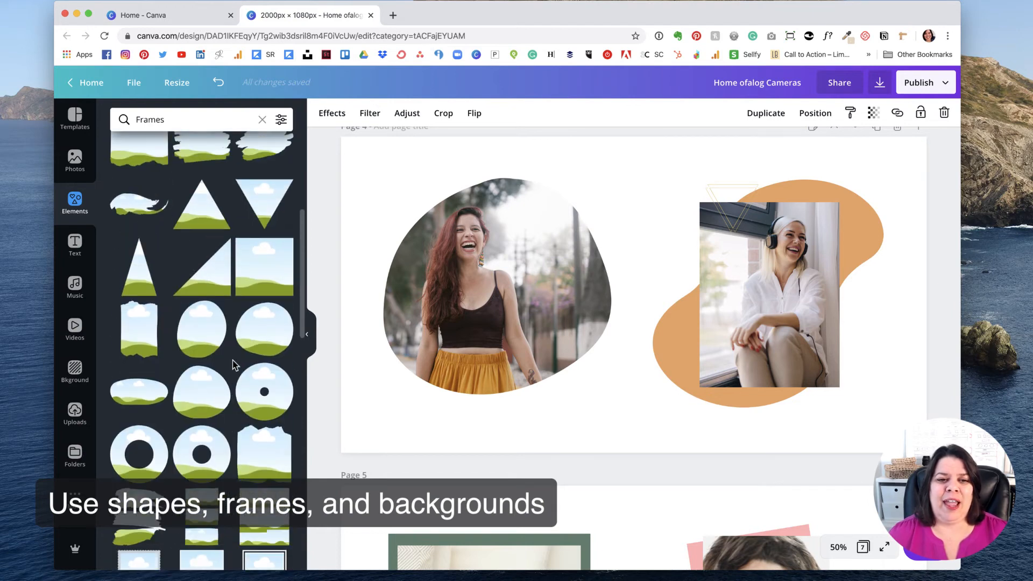
scroll(235, 364, "up", 2)
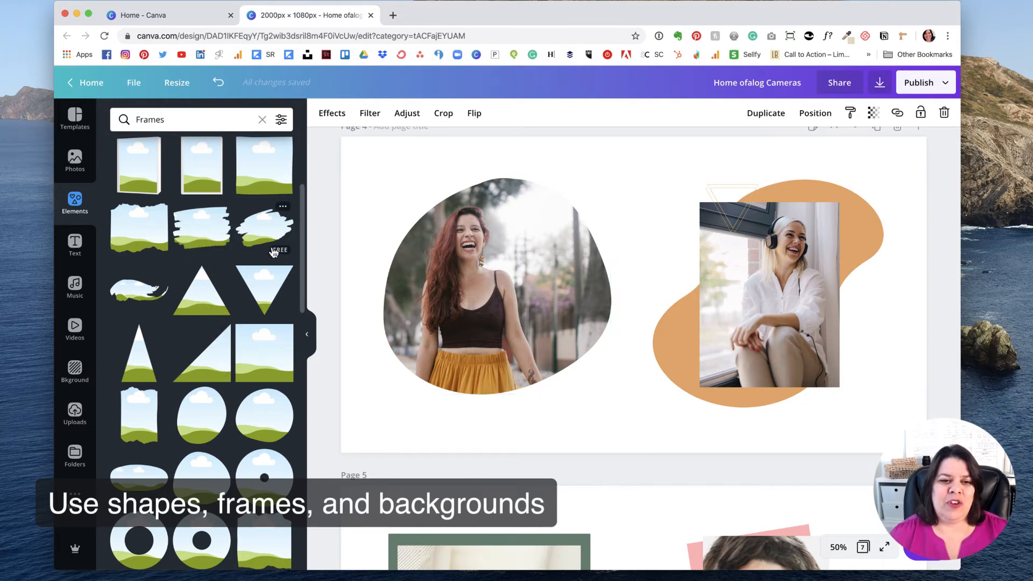
scroll(272, 256, "up", 6)
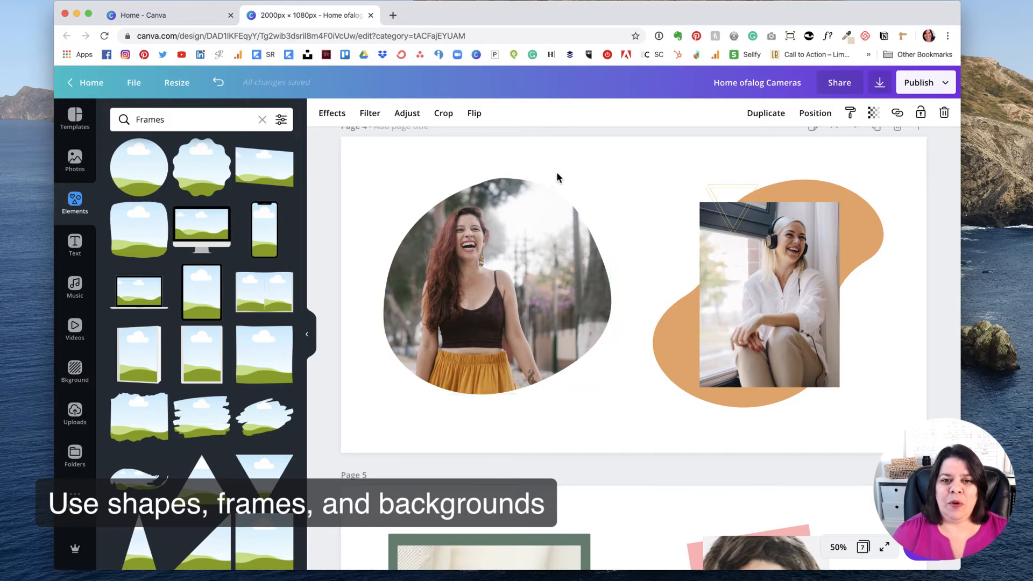
left_click(566, 152)
left_click(307, 335)
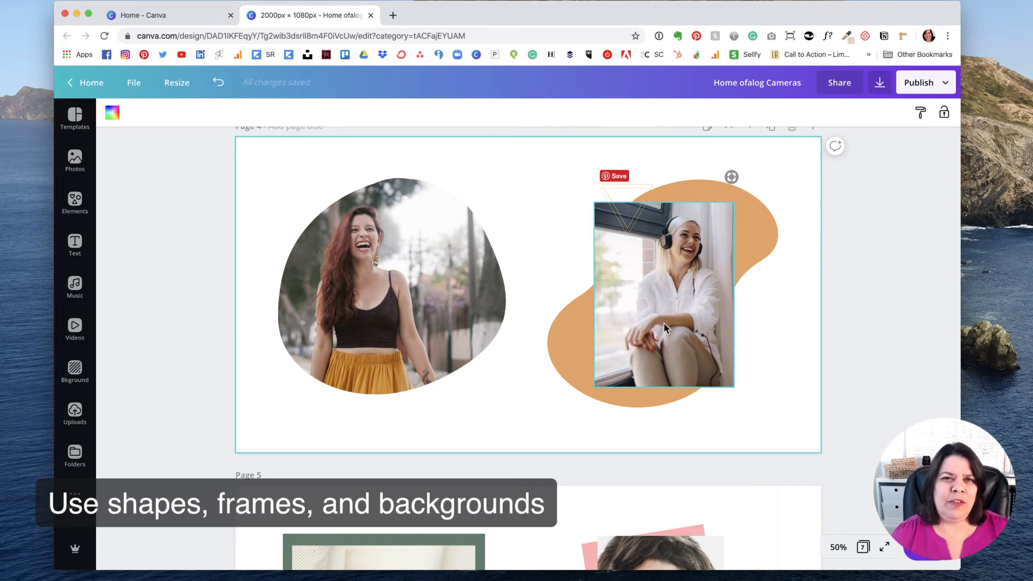
Slightly shrink the orange blob behind the photo of the woman with headphones on page 4.
left_click(759, 237)
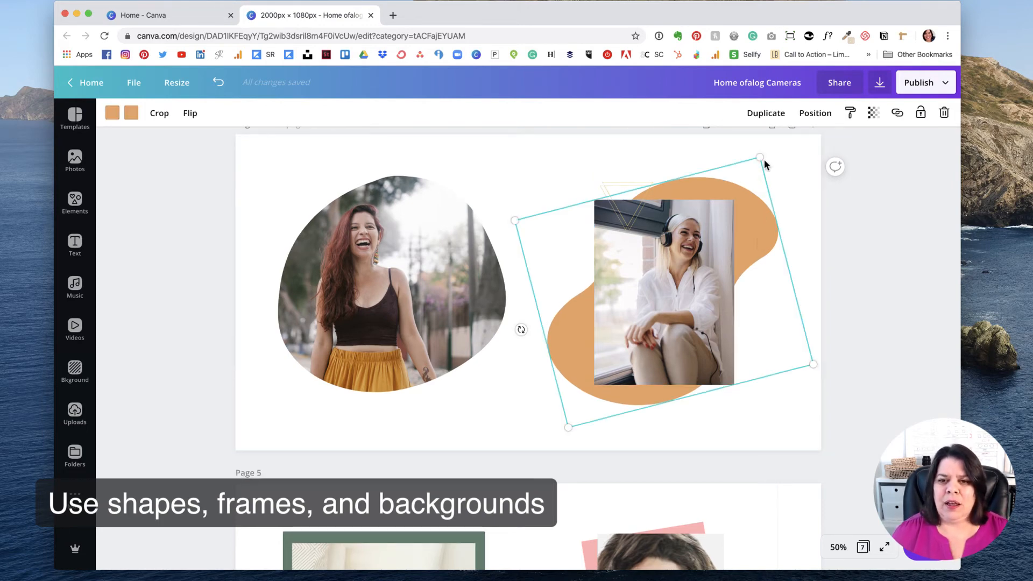
mouse_move(760, 157)
left_mouse_down()
mouse_move(753, 182)
mouse_move(762, 160)
left_mouse_up()
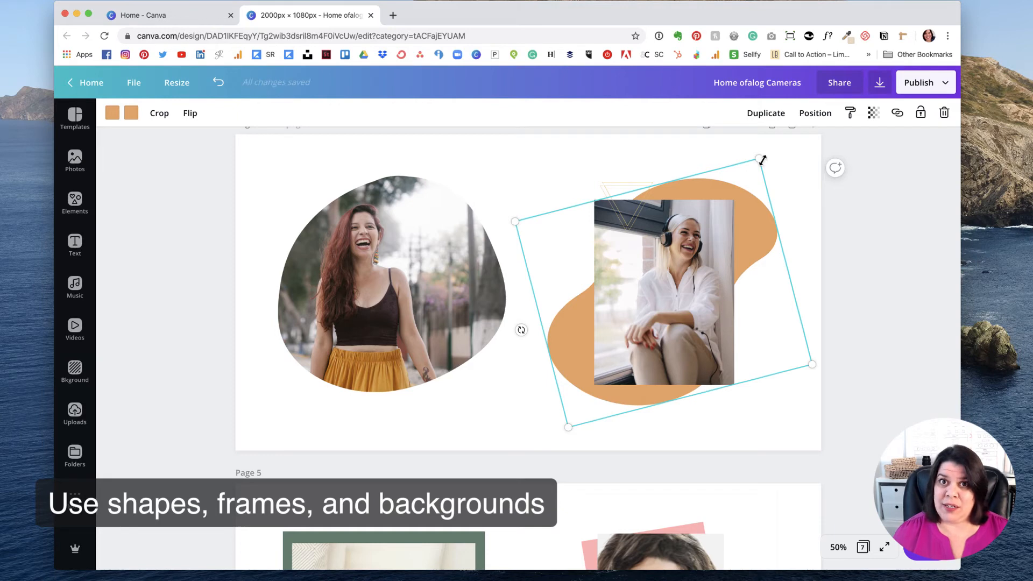
left_click(787, 166)
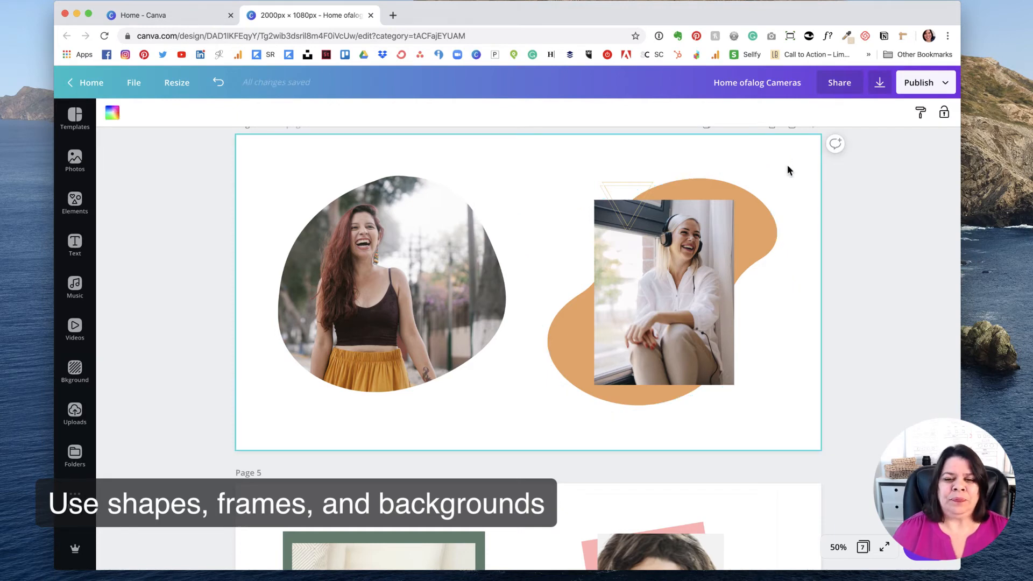
On page 5, extend the green rectangle behind the leaf photo downward until it borders the photo on all sides.
scroll(765, 328, "down", 6)
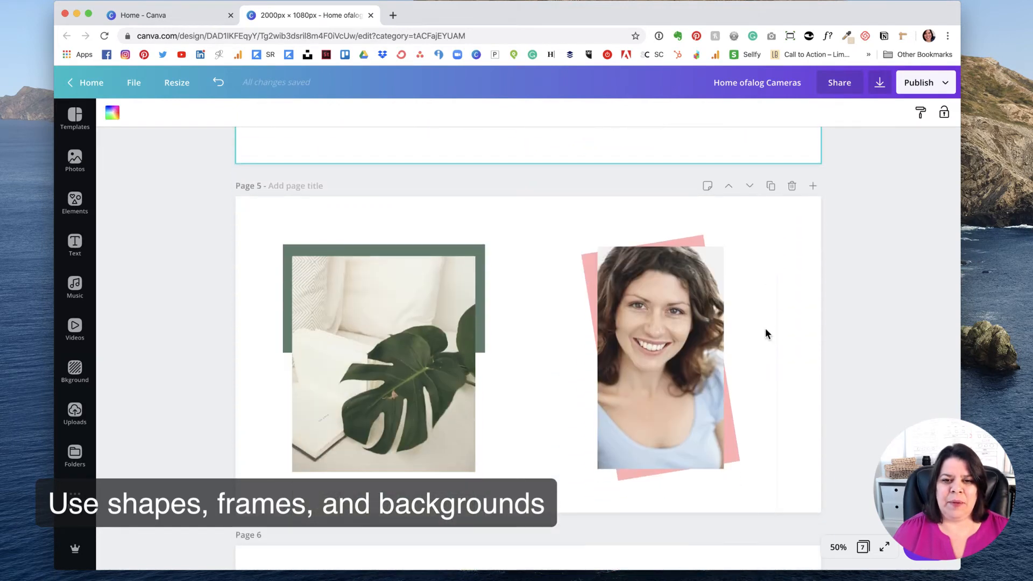
scroll(767, 333, "down", 1)
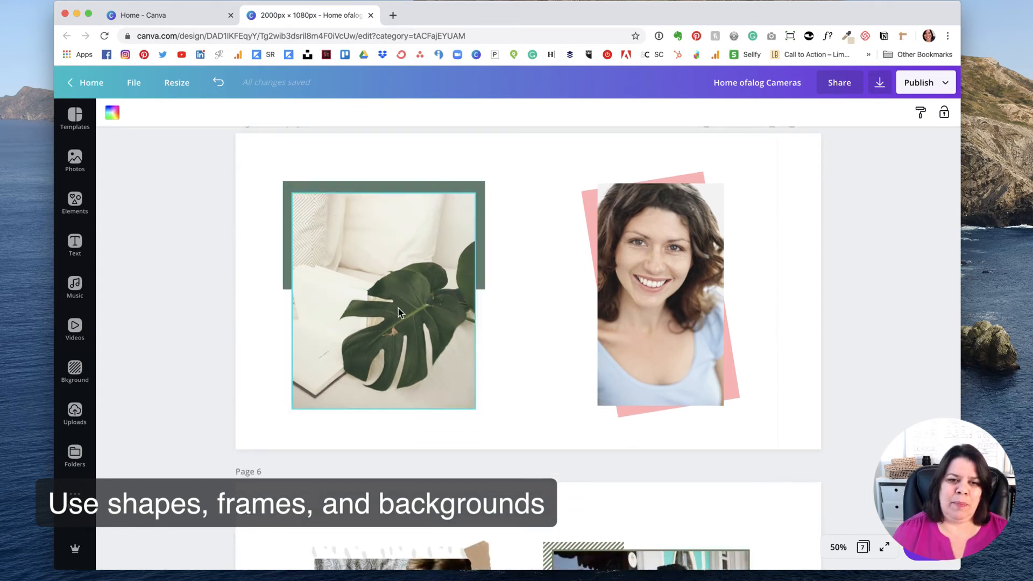
left_click(394, 186)
left_click_drag(384, 293, 384, 417)
left_click(531, 306)
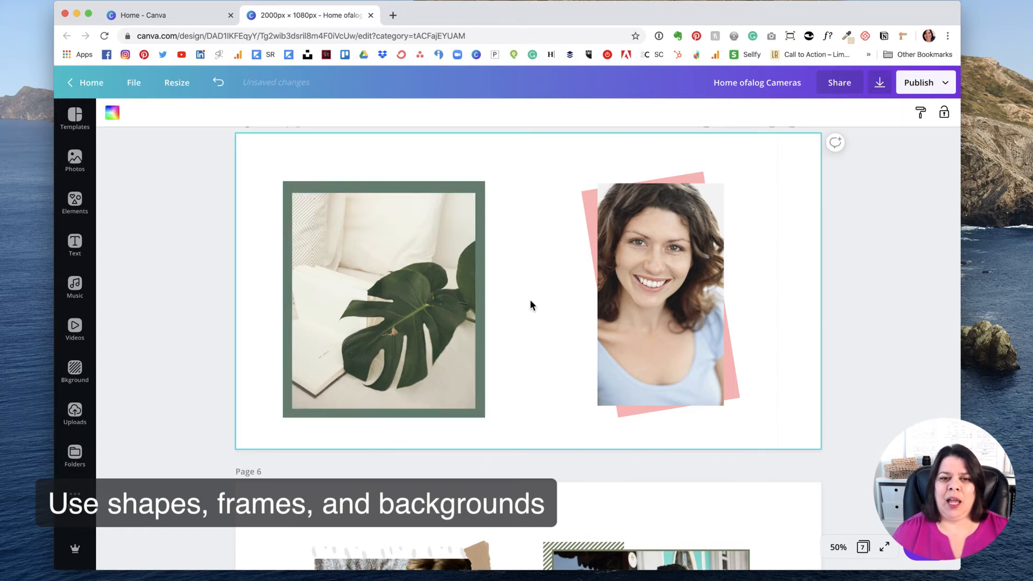
Shorten the green rectangle from below so it borders only the upper half of the leaf photo.
left_click(392, 413)
left_click_drag(384, 414, 384, 282)
left_click(538, 304)
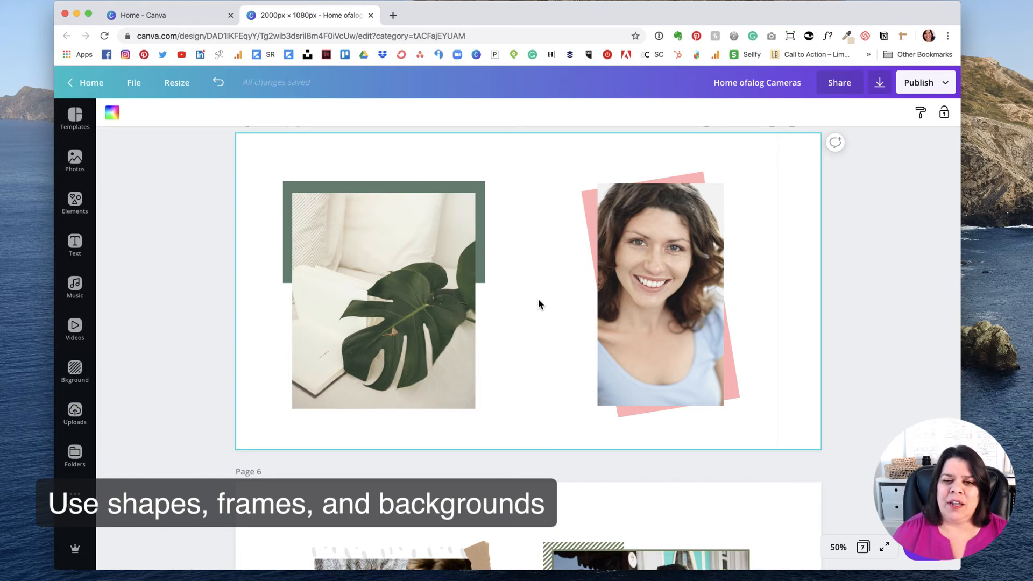
Rotate the pink rectangle behind the curly-haired woman's portrait so it tilts in the opposite direction.
left_click(587, 199)
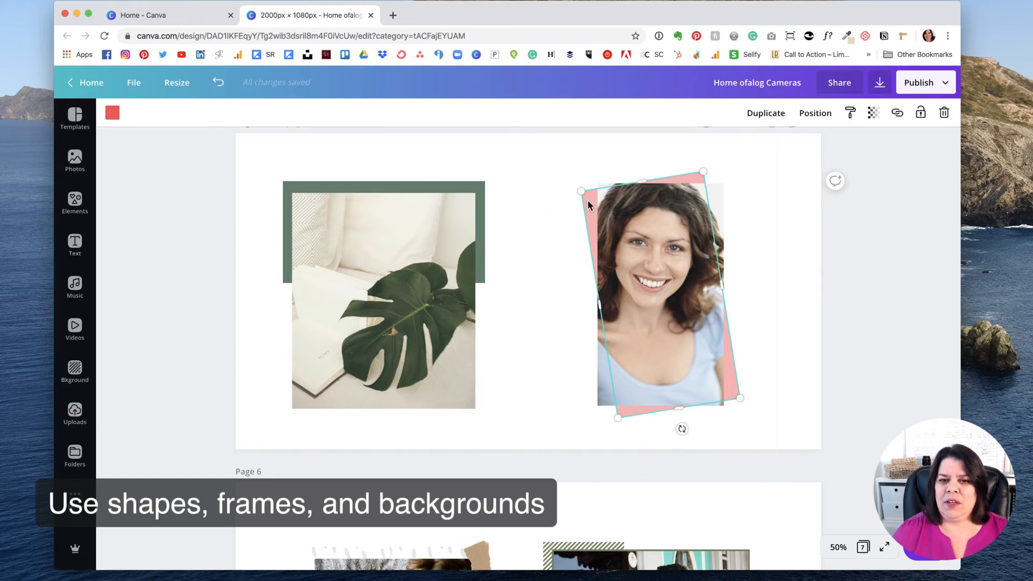
left_click_drag(682, 429, 612, 422)
left_click(564, 350)
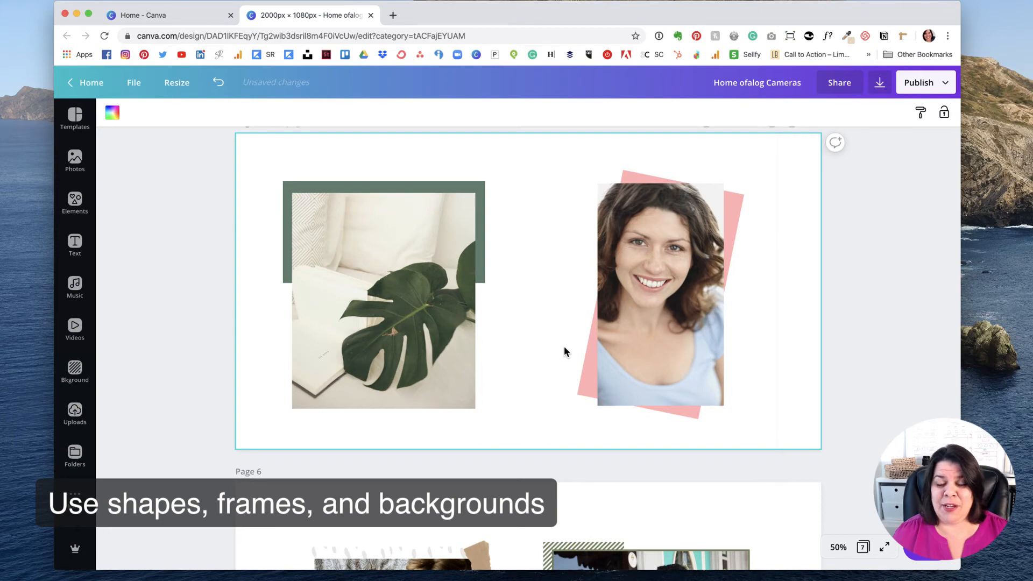
On page 6, nudge the pale dashed pattern behind the photo of the two children slightly down and to the left.
scroll(521, 450, "down", 6)
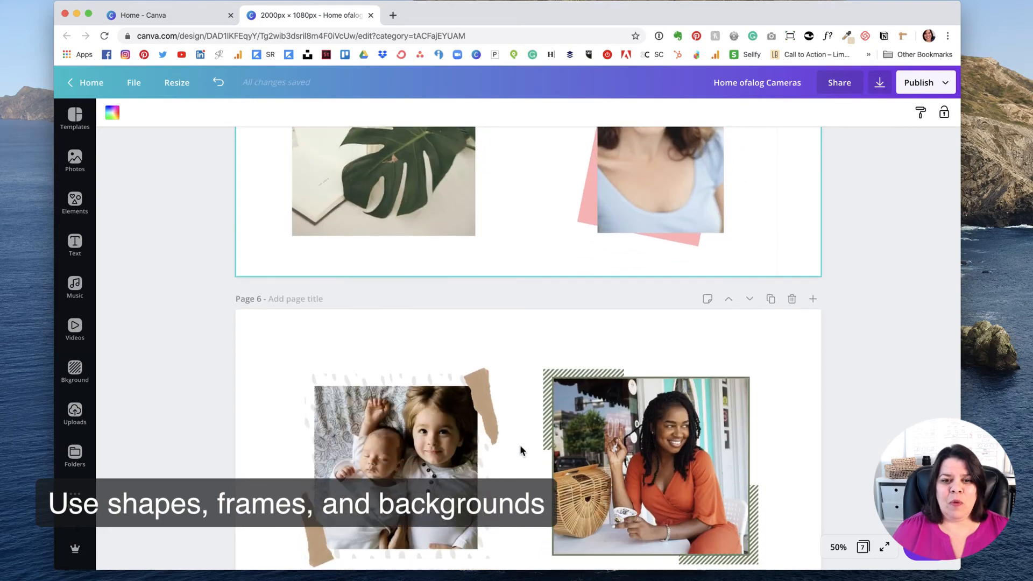
scroll(521, 449, "down", 1)
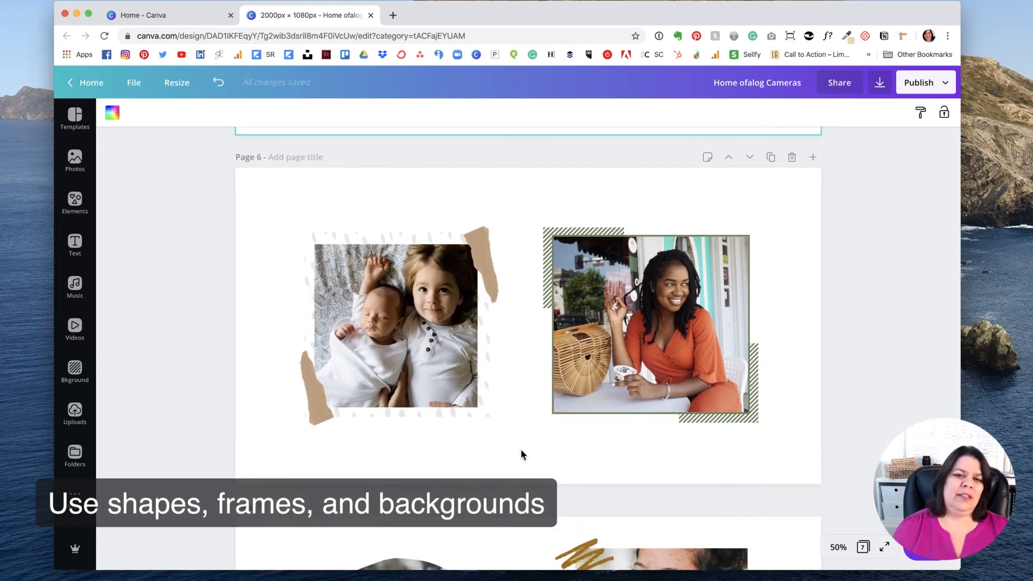
scroll(521, 455, "up", 3)
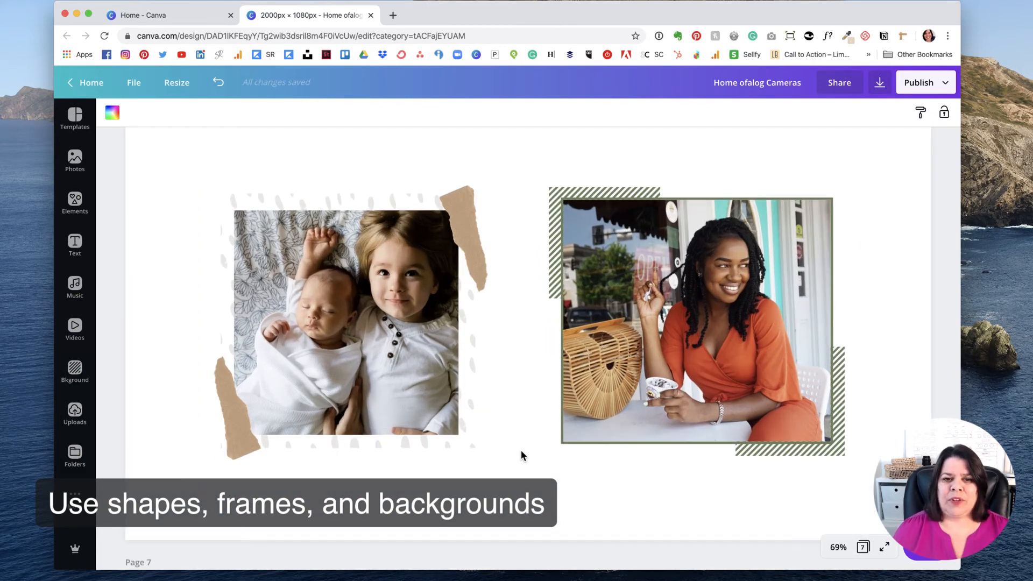
scroll(521, 456, "up", 1)
left_click(376, 213)
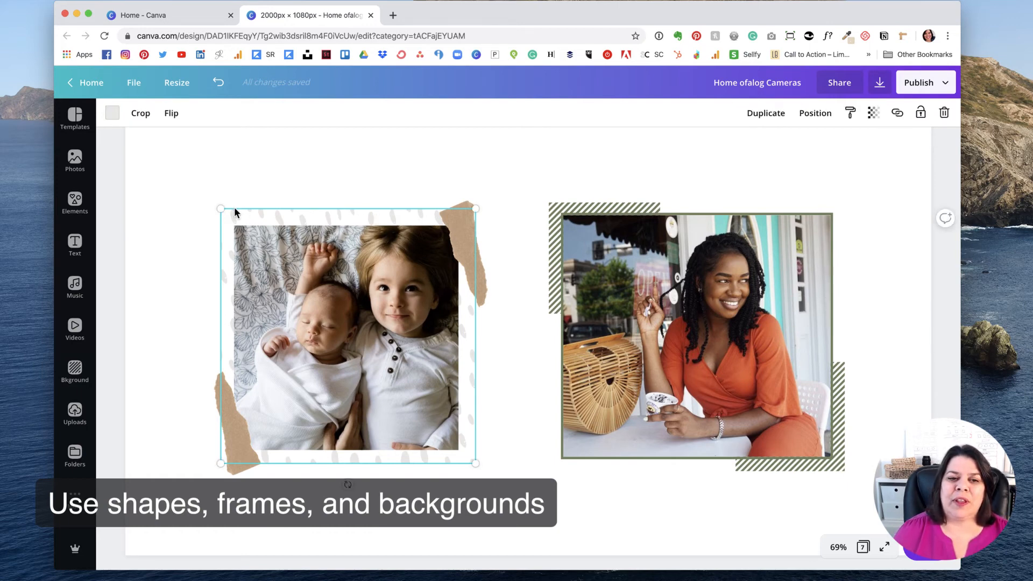
mouse_move(245, 220)
left_mouse_down()
mouse_move(236, 180)
mouse_move(187, 153)
mouse_move(178, 159)
mouse_move(290, 170)
mouse_move(385, 136)
mouse_move(272, 177)
mouse_move(241, 219)
left_mouse_up()
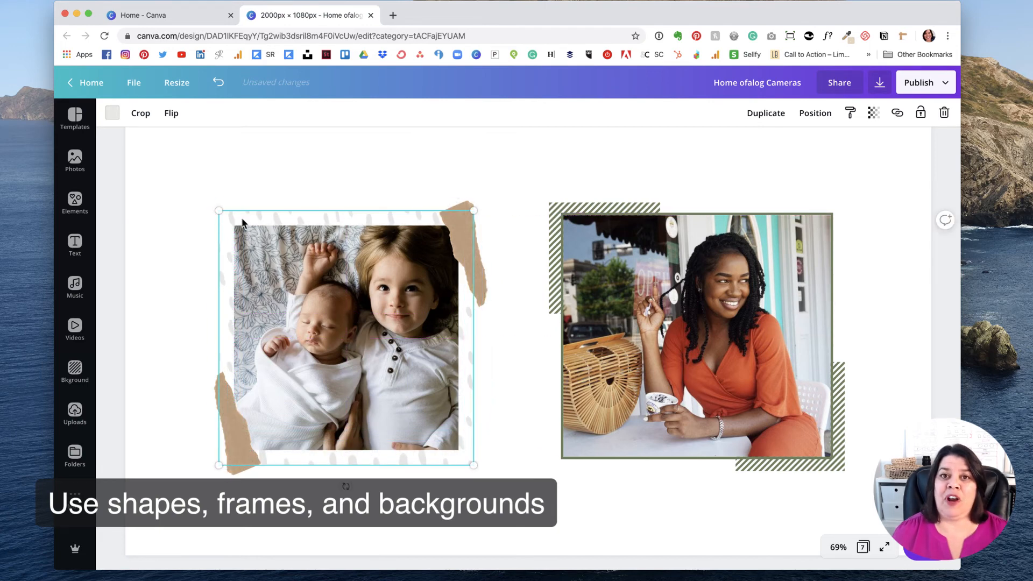
Shift the upper-right torn paper strip on the children's photo slightly up and the lower-left strip slightly down.
left_click(462, 257)
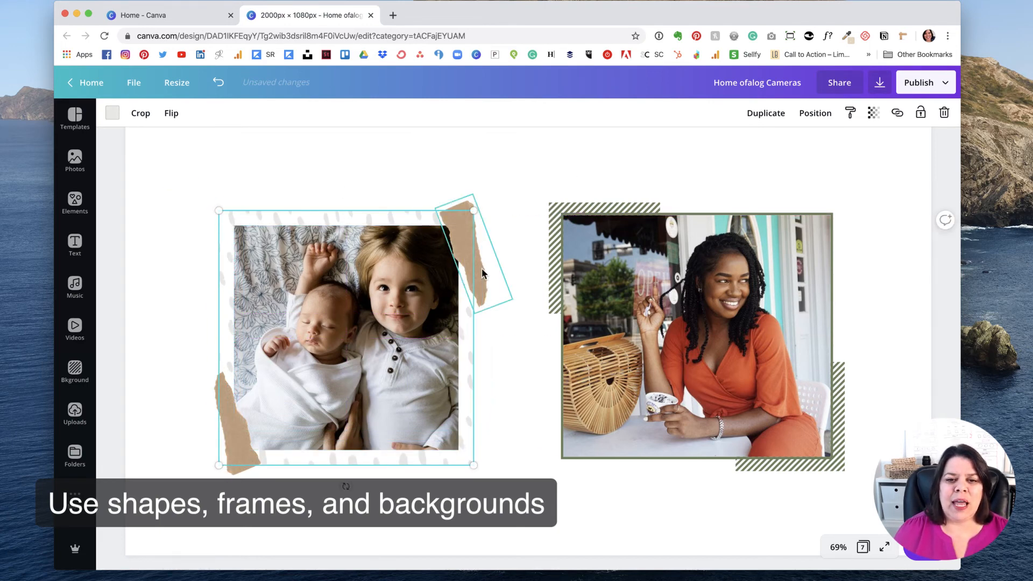
left_click_drag(481, 276, 481, 268)
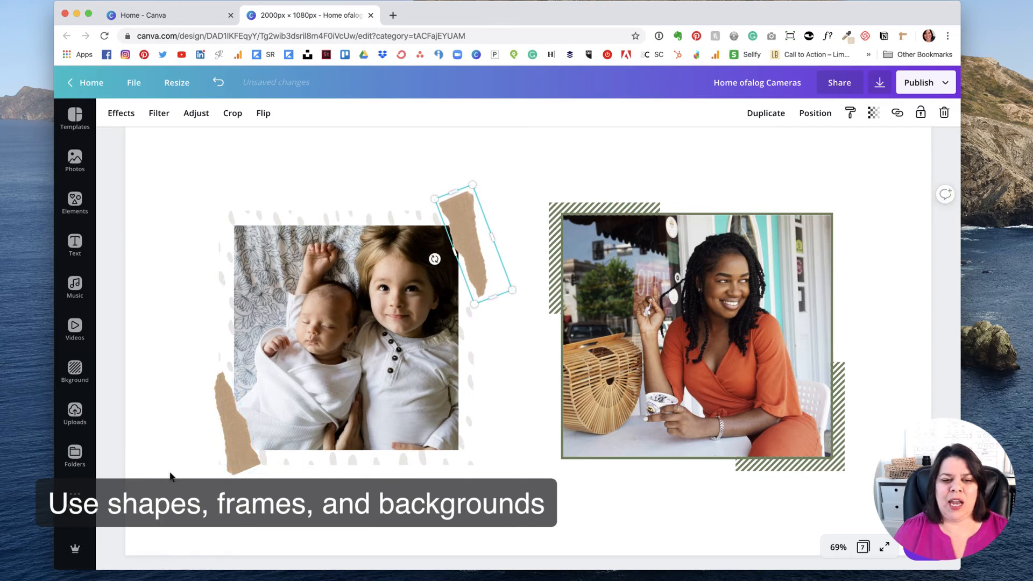
left_click(234, 468)
left_click_drag(238, 461, 232, 483)
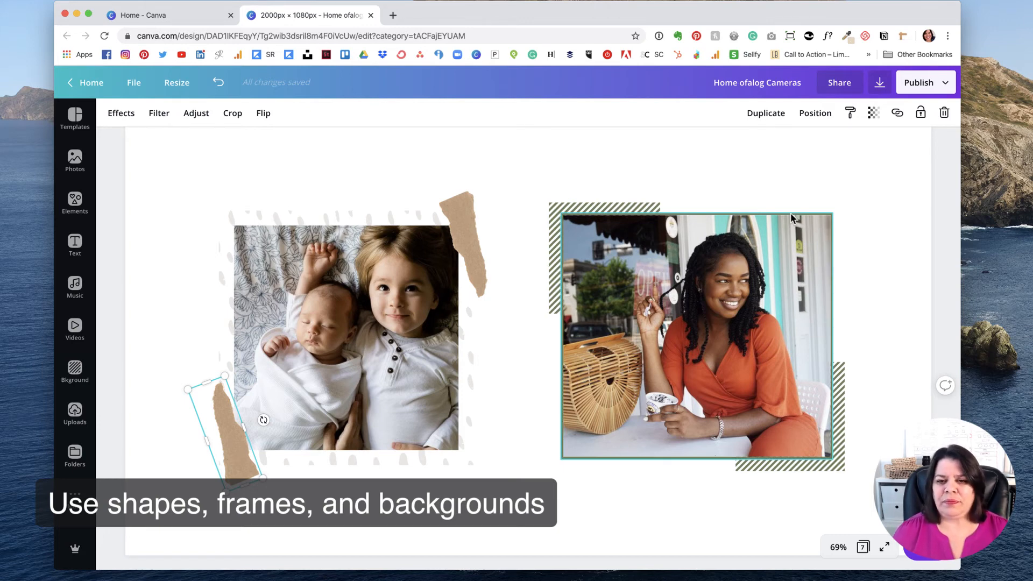
Recolor the upper-left striped square behind the photo of the woman in orange to brown, keeping it tucked behind the photo's corner.
left_click_drag(555, 212, 531, 160)
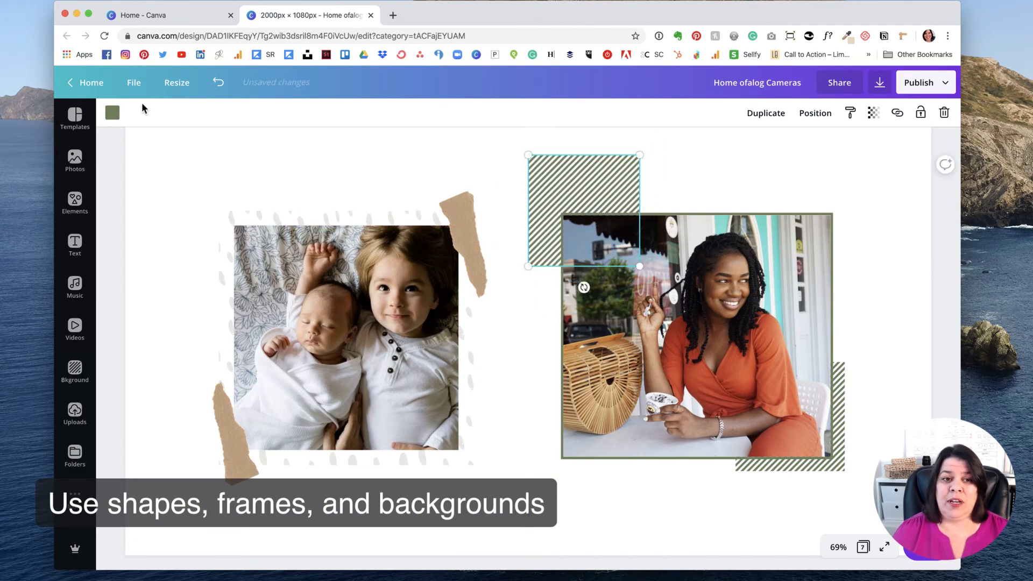
left_click(113, 114)
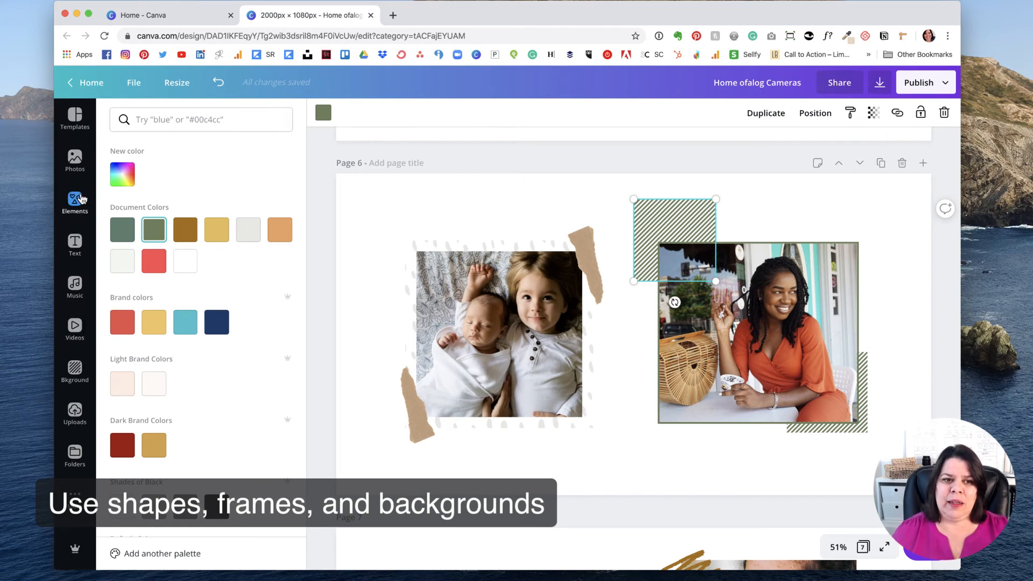
left_click(185, 230)
left_click_drag(683, 218, 701, 252)
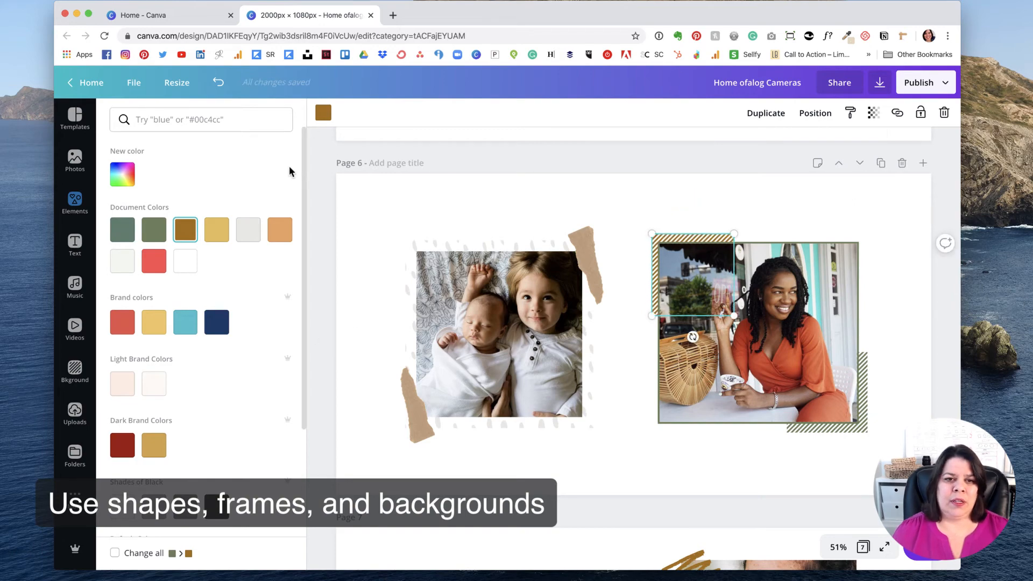
left_click(310, 170)
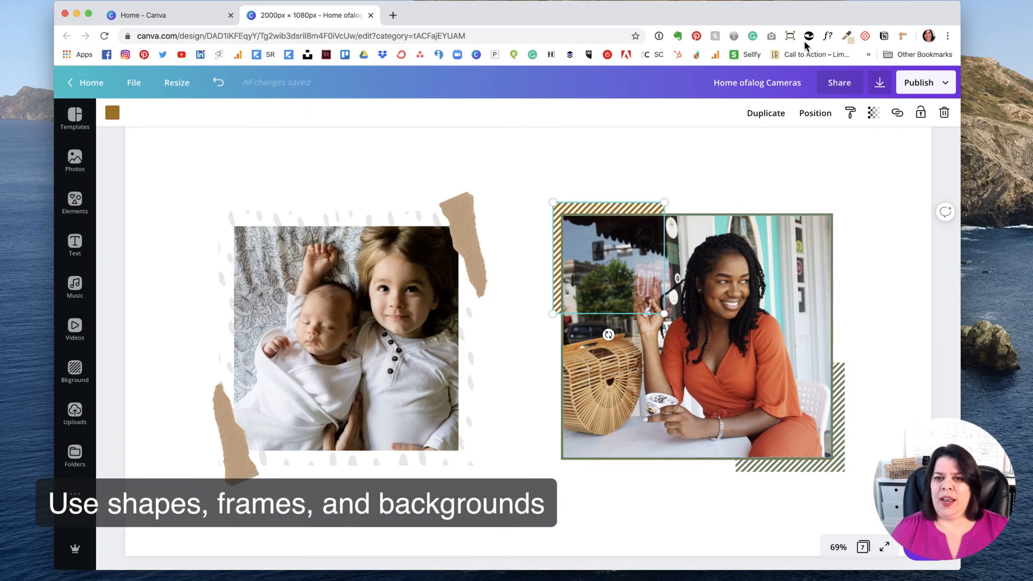
Narrow the green border around the photo of the woman in orange slightly and nudge the brown striped square outward.
left_click(835, 466)
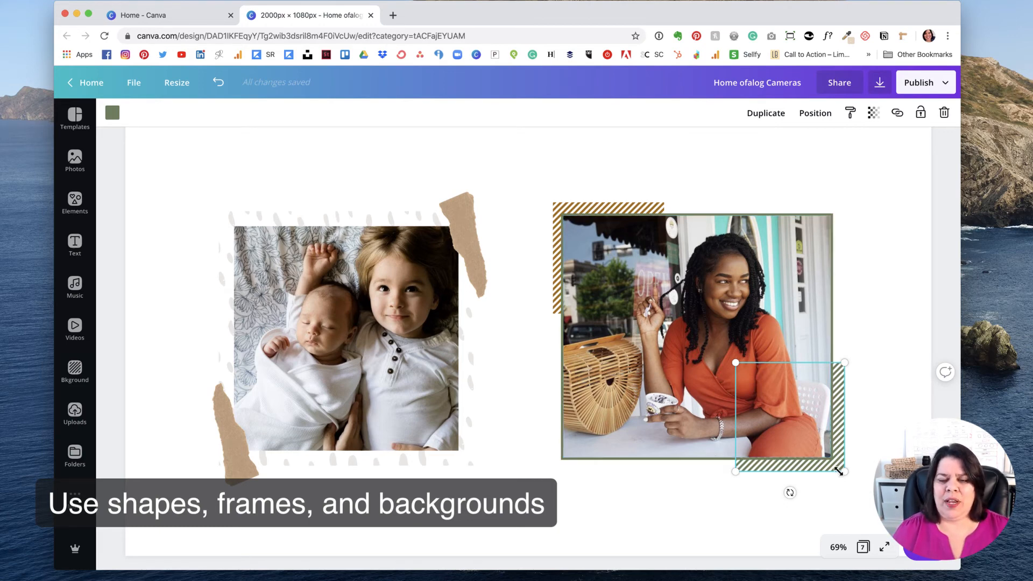
left_click(815, 213)
mouse_move(850, 336)
left_mouse_down()
mouse_move(895, 335)
mouse_move(833, 337)
left_mouse_up()
left_click(623, 208)
mouse_move(623, 209)
left_mouse_down()
mouse_move(577, 173)
mouse_move(619, 210)
left_mouse_up()
left_click(640, 171)
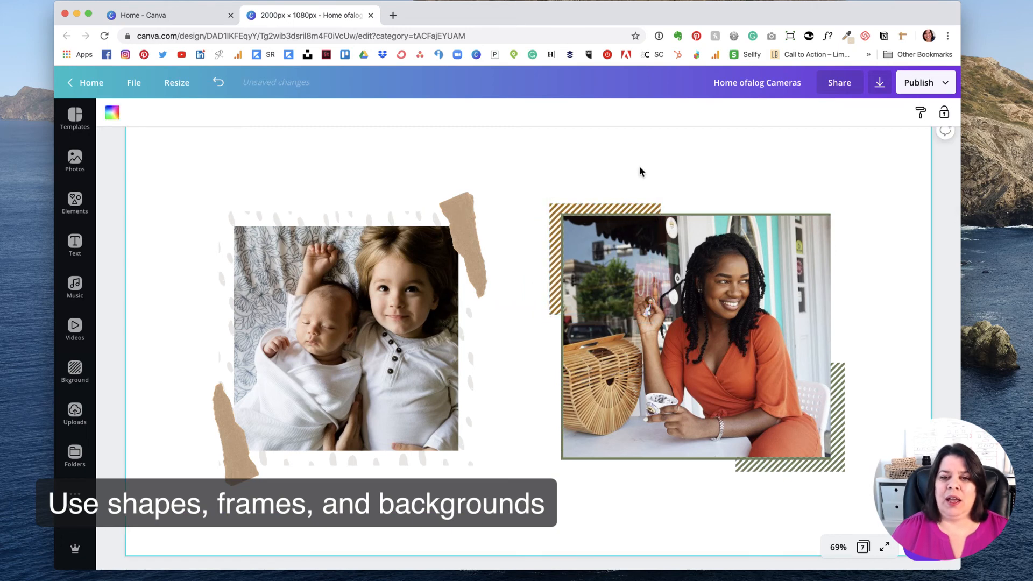
Set the transparency of the brown striped square to 17 and of the green striped square to 23.
left_click(620, 213)
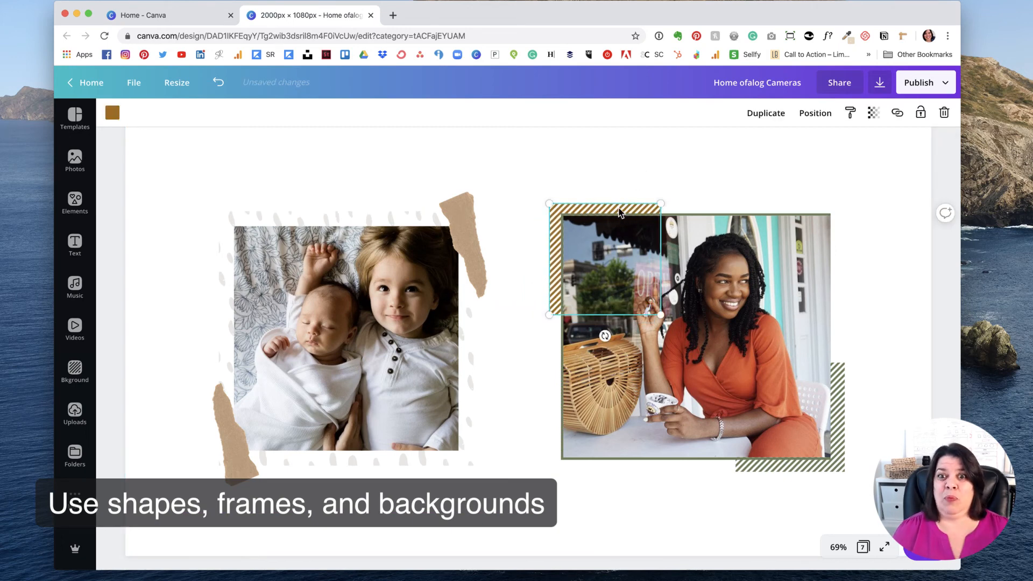
left_click(874, 112)
left_click_drag(844, 143, 777, 151)
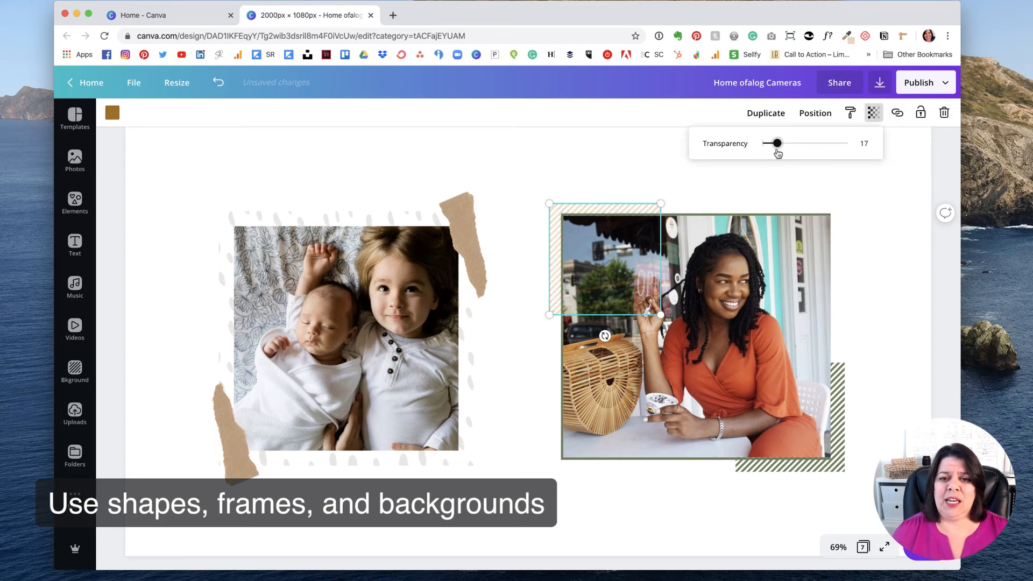
left_click(842, 463)
left_click(873, 113)
left_click_drag(844, 144, 783, 145)
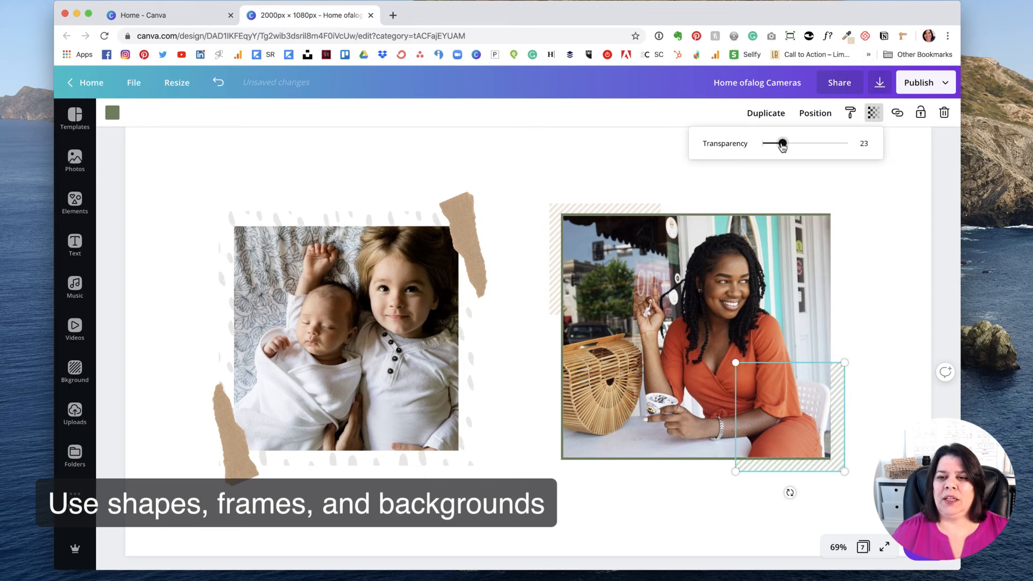
left_click(889, 260)
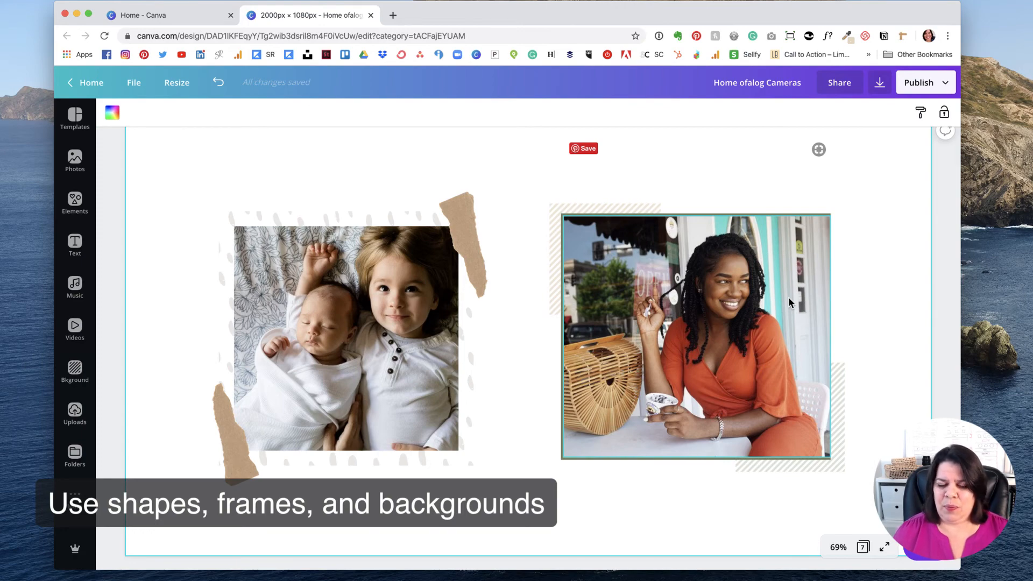
On page 7, move the brown scribble to the lower-left corner of the smiling woman's photo.
scroll(883, 436, "down", 8)
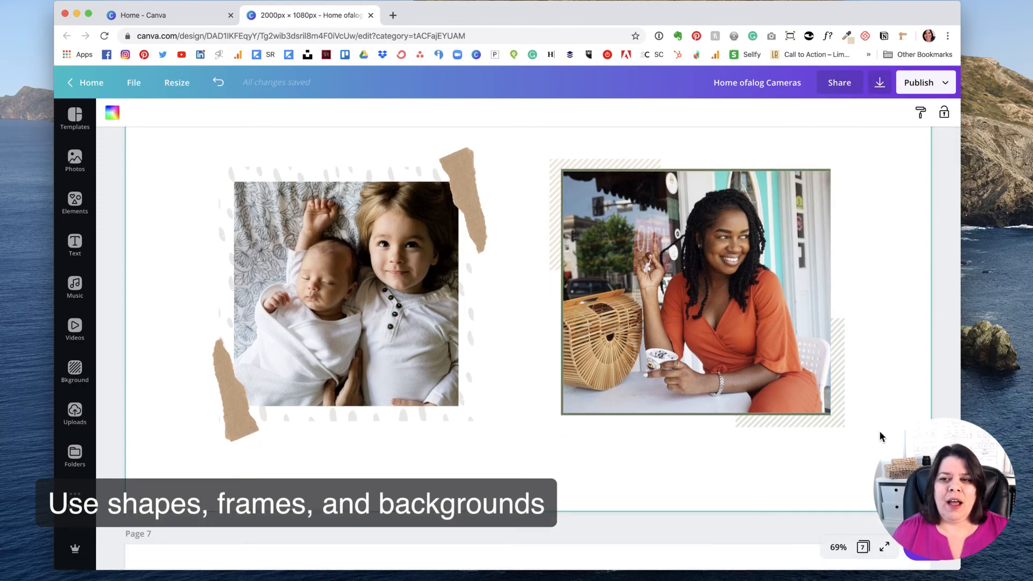
scroll(880, 431, "down", 2)
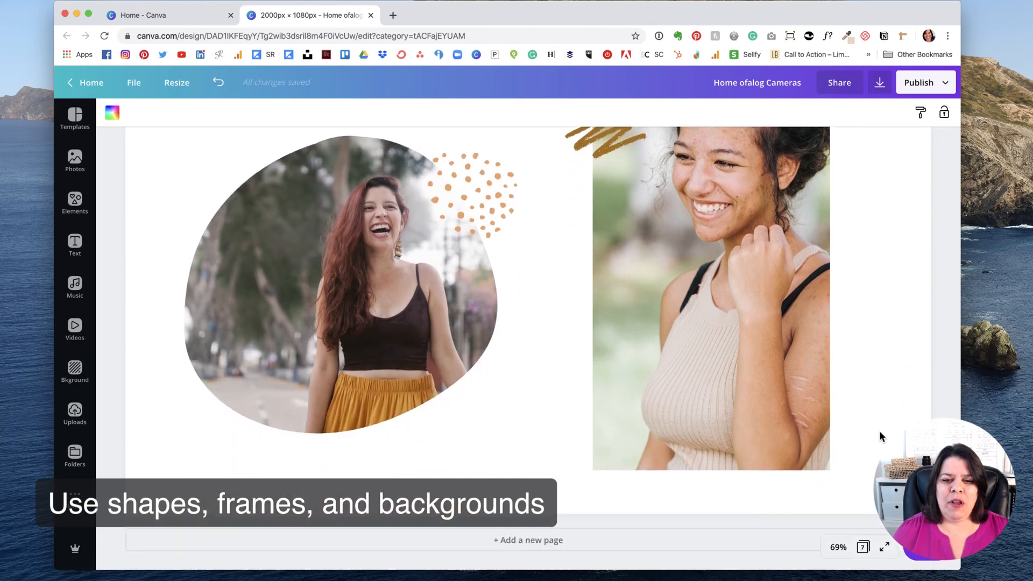
scroll(880, 431, "up", 1)
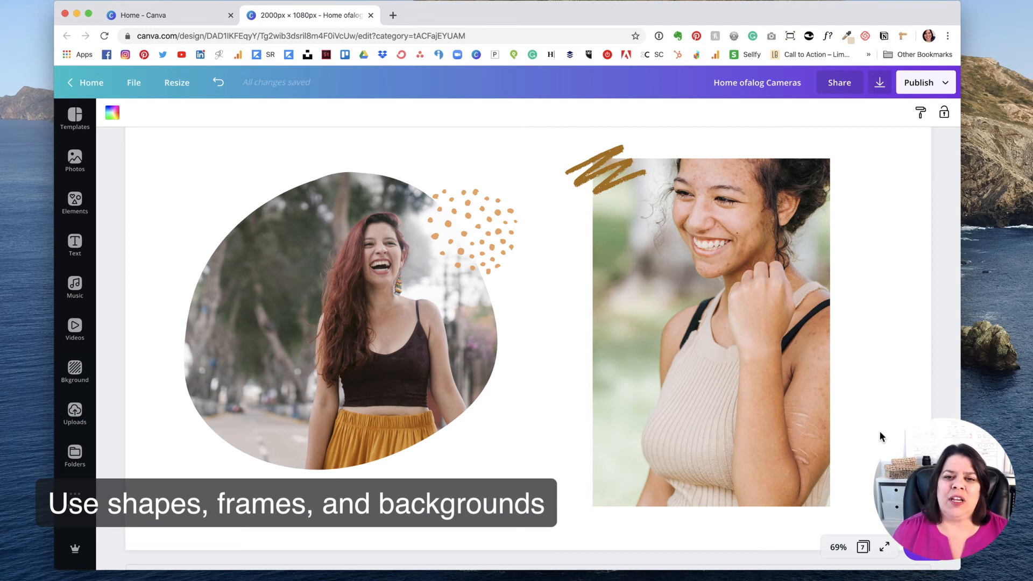
left_click_drag(582, 173, 572, 522)
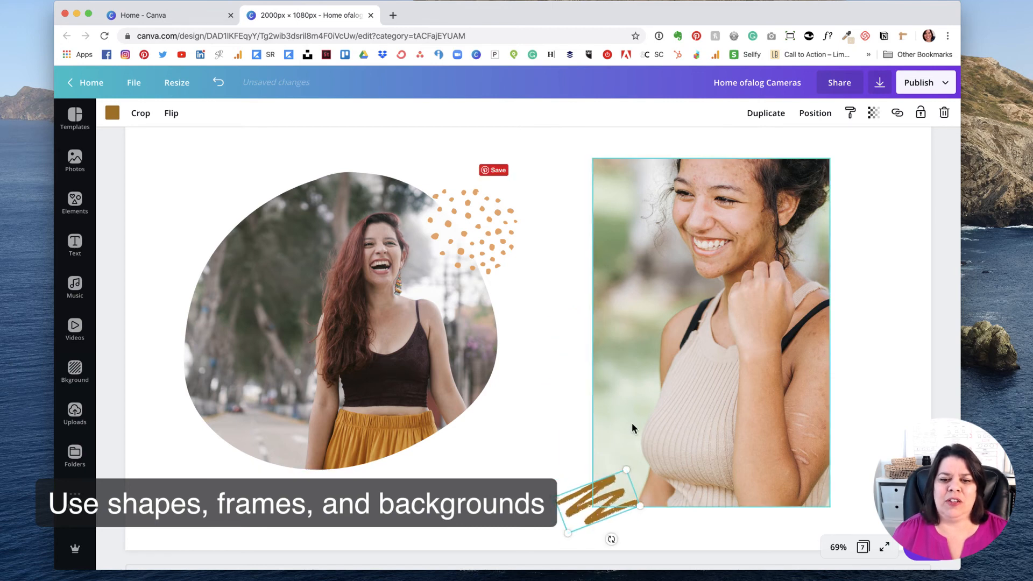
Move the brown scribble to the upper-left corner of the smiling woman's photo, overlapping its edge.
left_click_drag(584, 512, 590, 173)
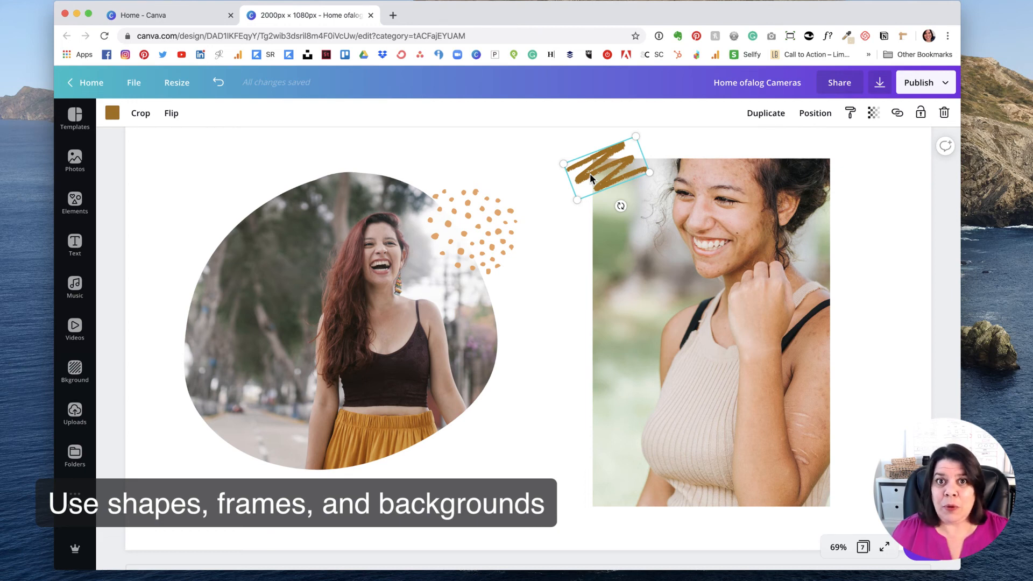
left_click_drag(590, 173, 595, 171)
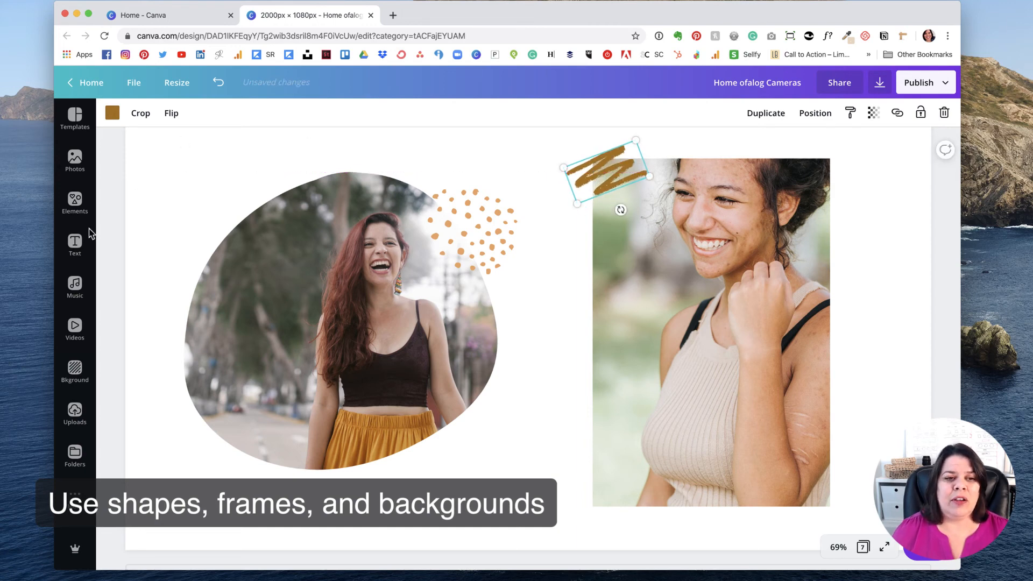
Search the elements for "dots" and place one scattered multicolored dots graphic over the upper half of the blob-shaped photo.
left_click(75, 202)
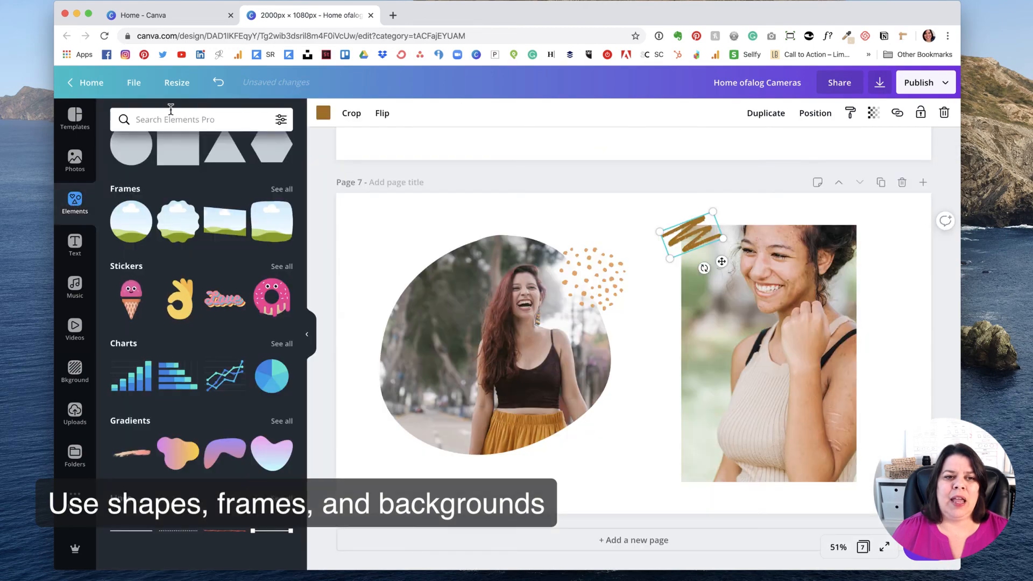
left_click(175, 121)
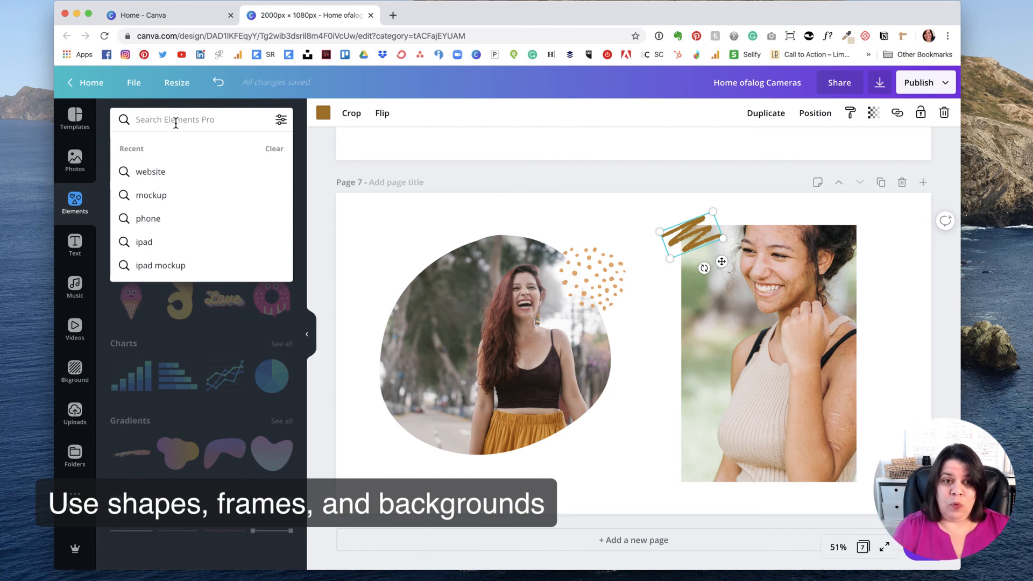
type("dots")
key("Return")
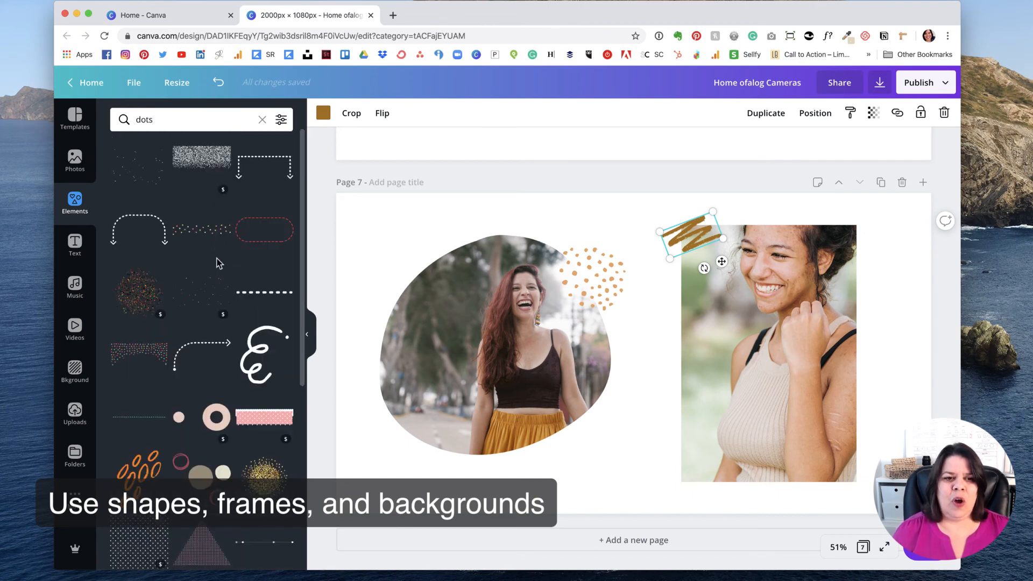
left_click(199, 297)
left_click_drag(656, 342, 512, 259)
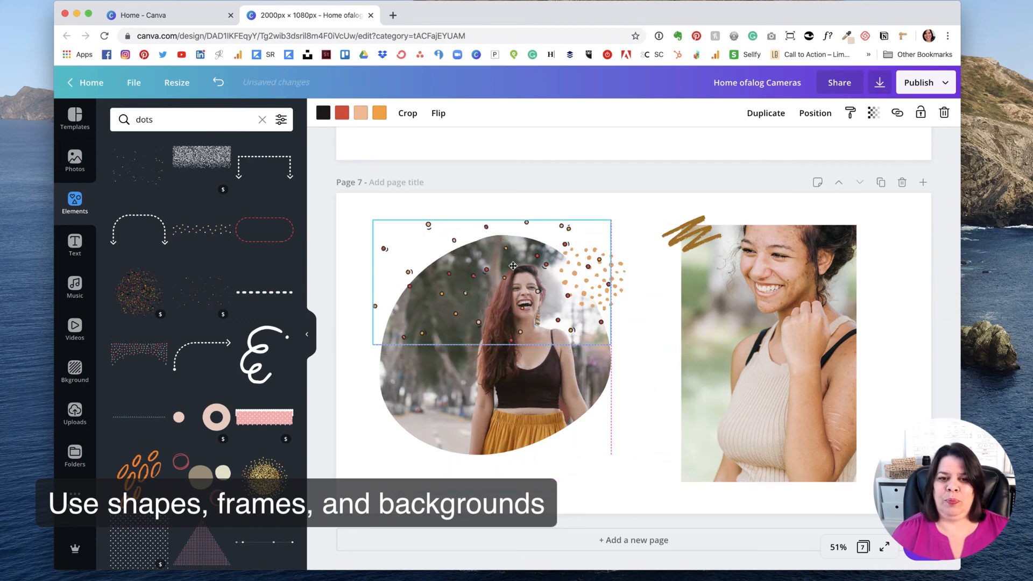
left_click(771, 114)
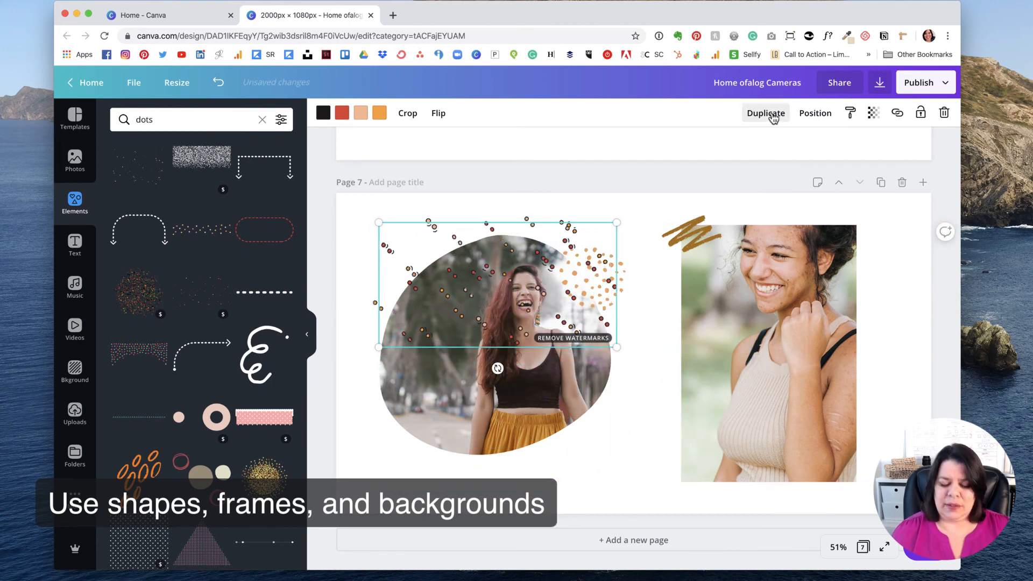
key("Delete")
Move the orange dot cluster to the empty area below, between the two photos, and send the scattered dots behind the blob-shaped photo.
left_click(463, 264)
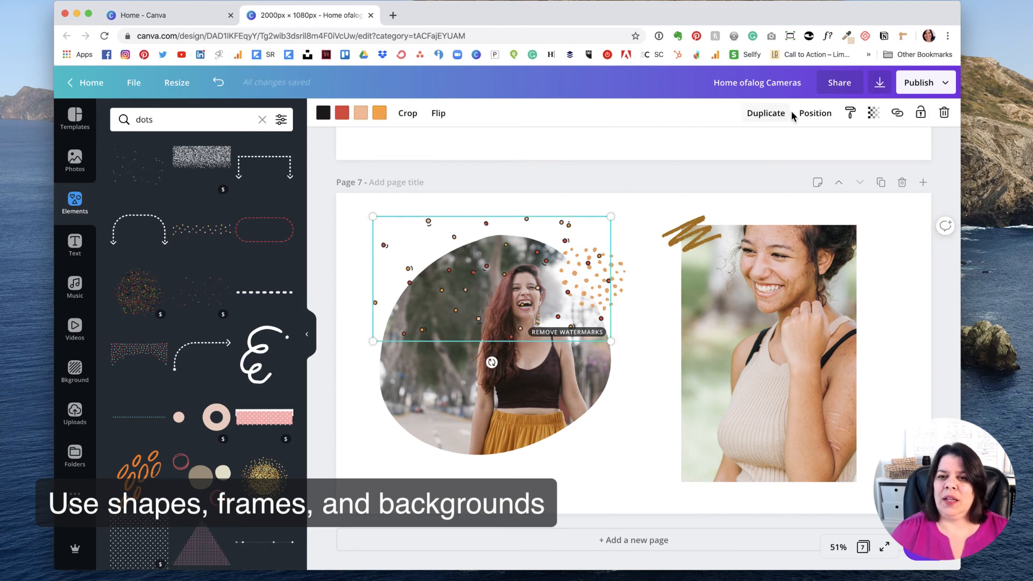
left_click(812, 114)
left_click(780, 148)
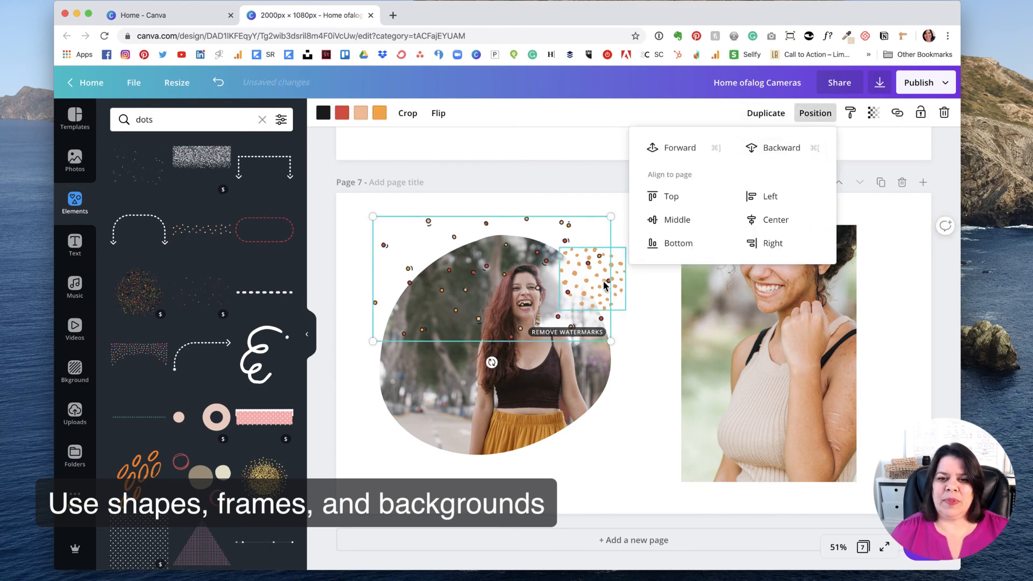
left_click(603, 280)
left_click_drag(601, 278, 646, 472)
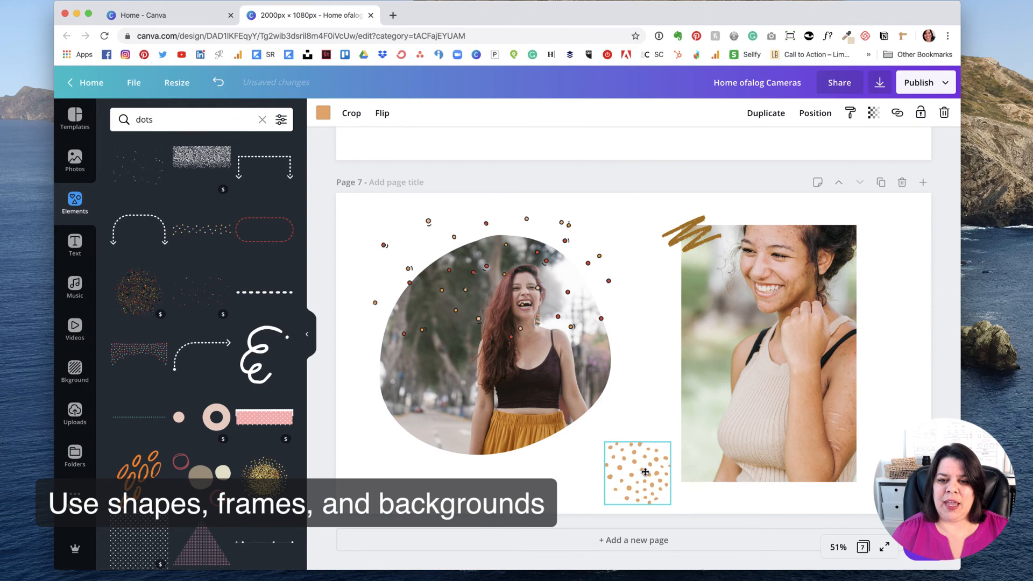
left_click(548, 239)
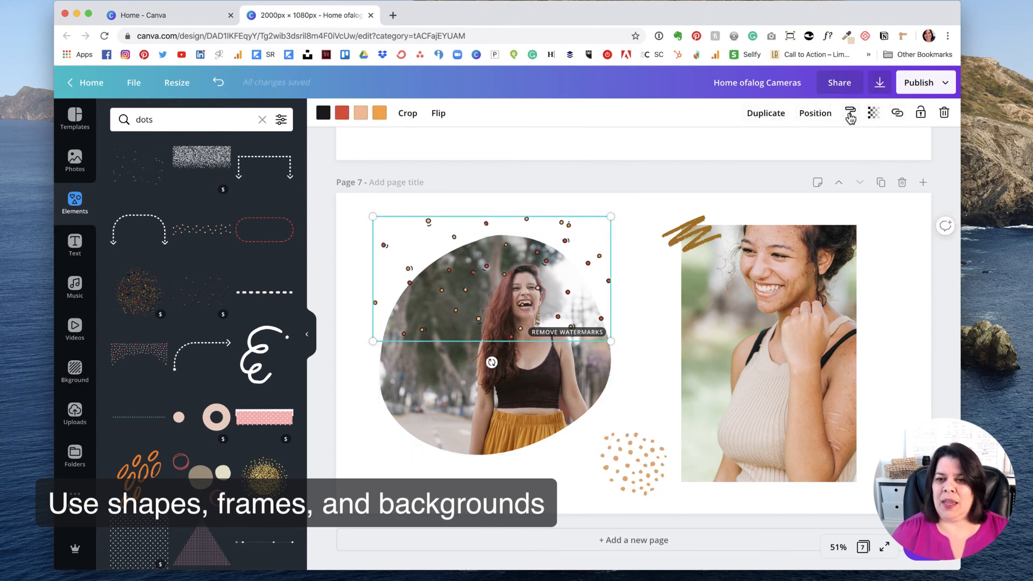
left_click(816, 113)
left_click(782, 148)
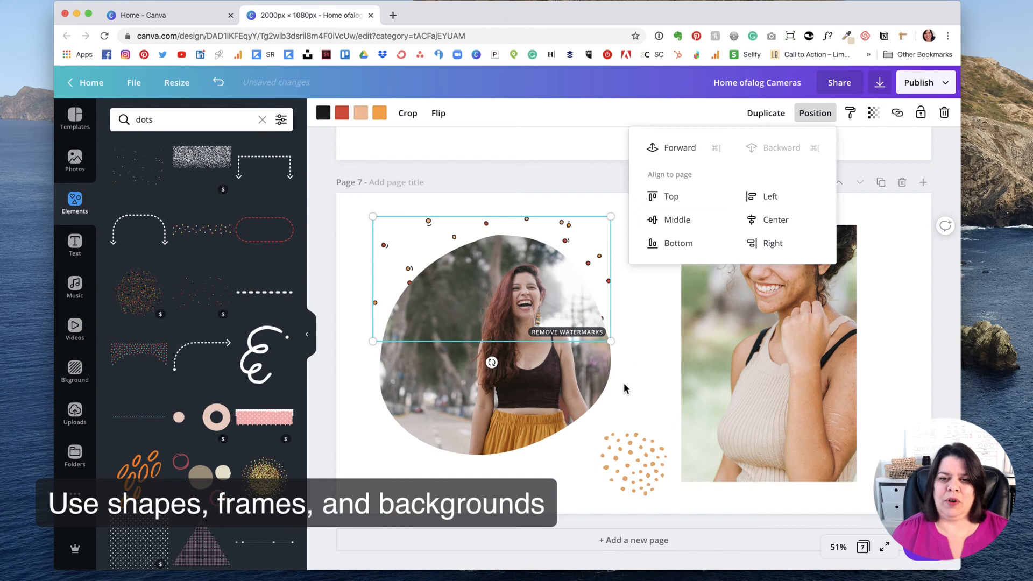
left_click(648, 364)
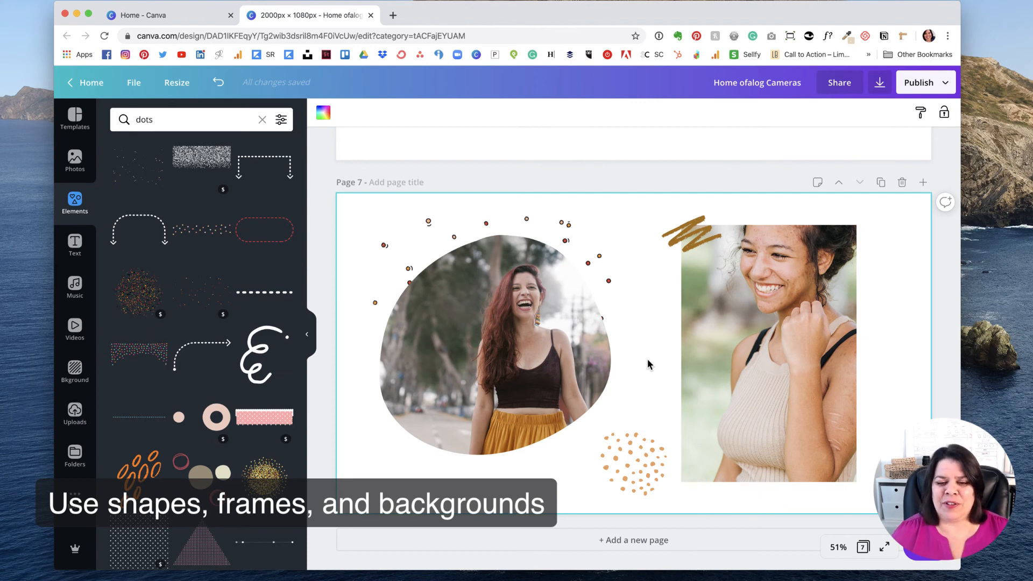
Delete the scattered multicolored dots and move the orange dot cluster back onto the upper-right edge of the blob-shaped photo.
left_click(573, 224)
key("Delete")
left_click(635, 479)
left_click_drag(635, 478, 587, 289)
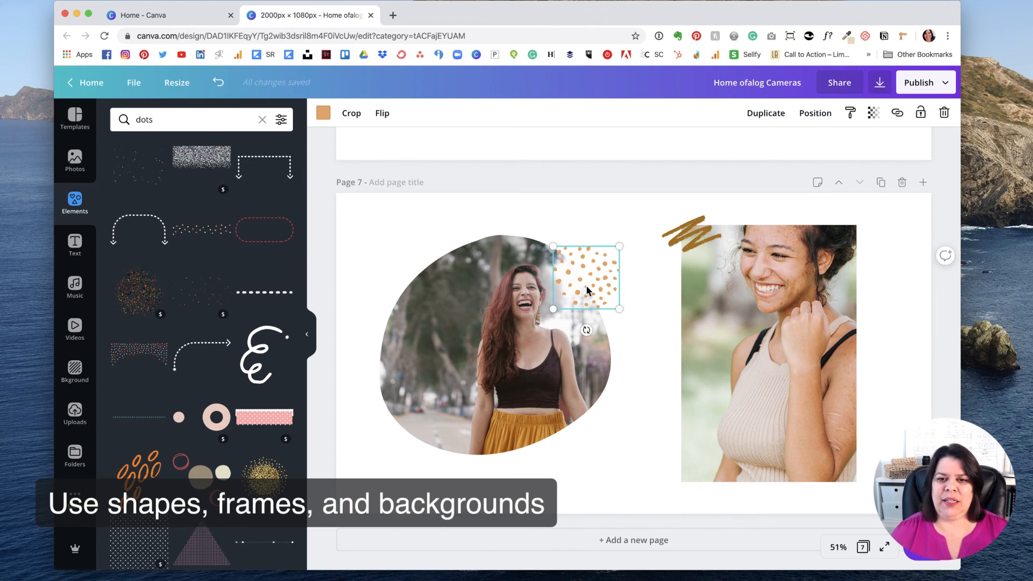
Examine the torn-paper accents around the children's photo on page 6.
scroll(645, 298, "up", 1)
scroll(644, 297, "up", 6)
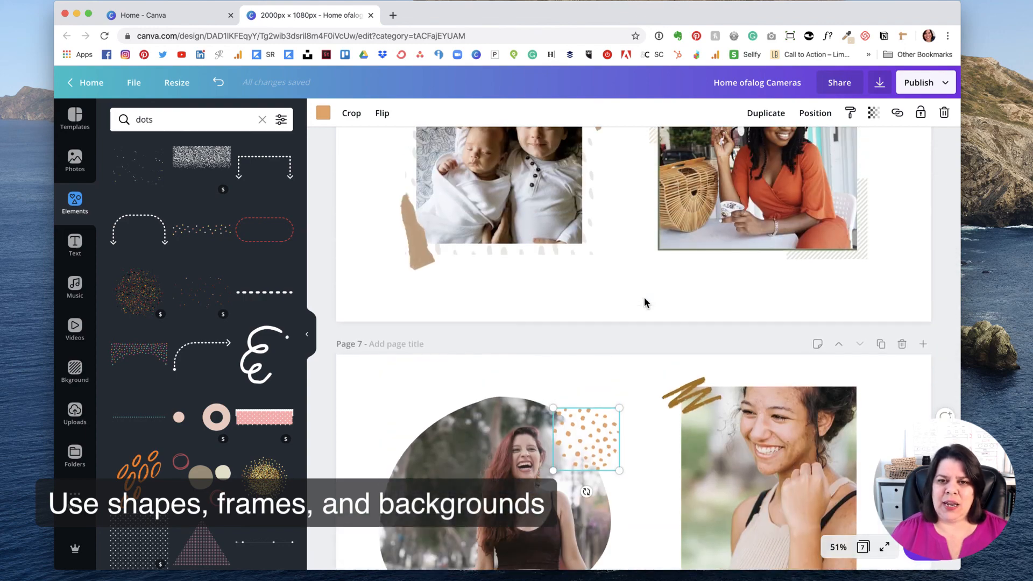
left_click(602, 267)
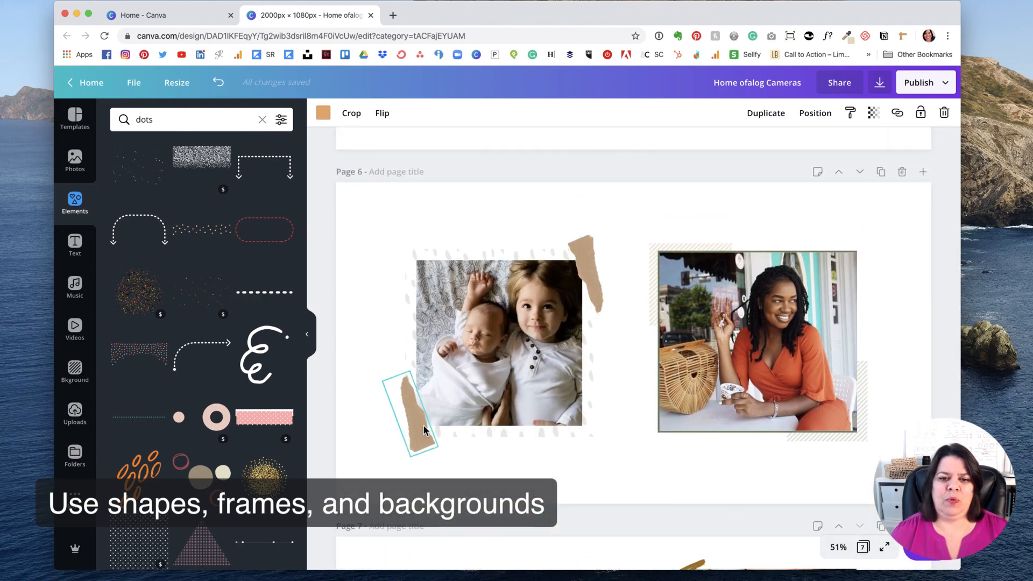